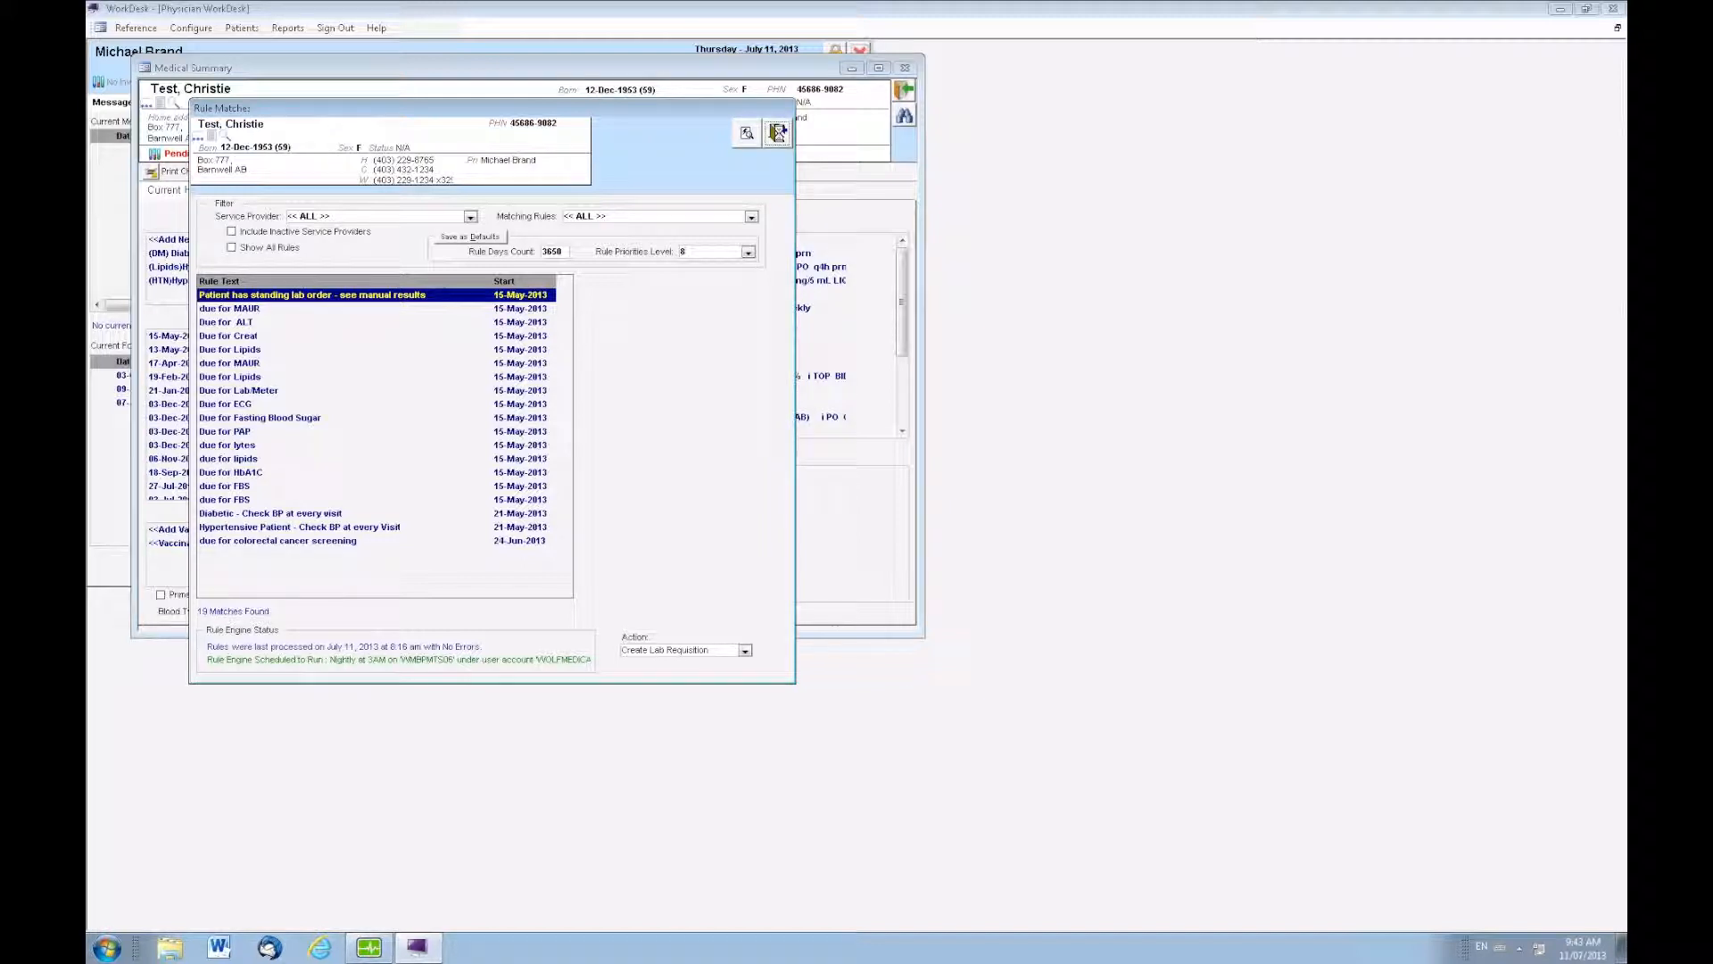
Close the rule matches and review the patient's documents, investigations and manual results
click(777, 133)
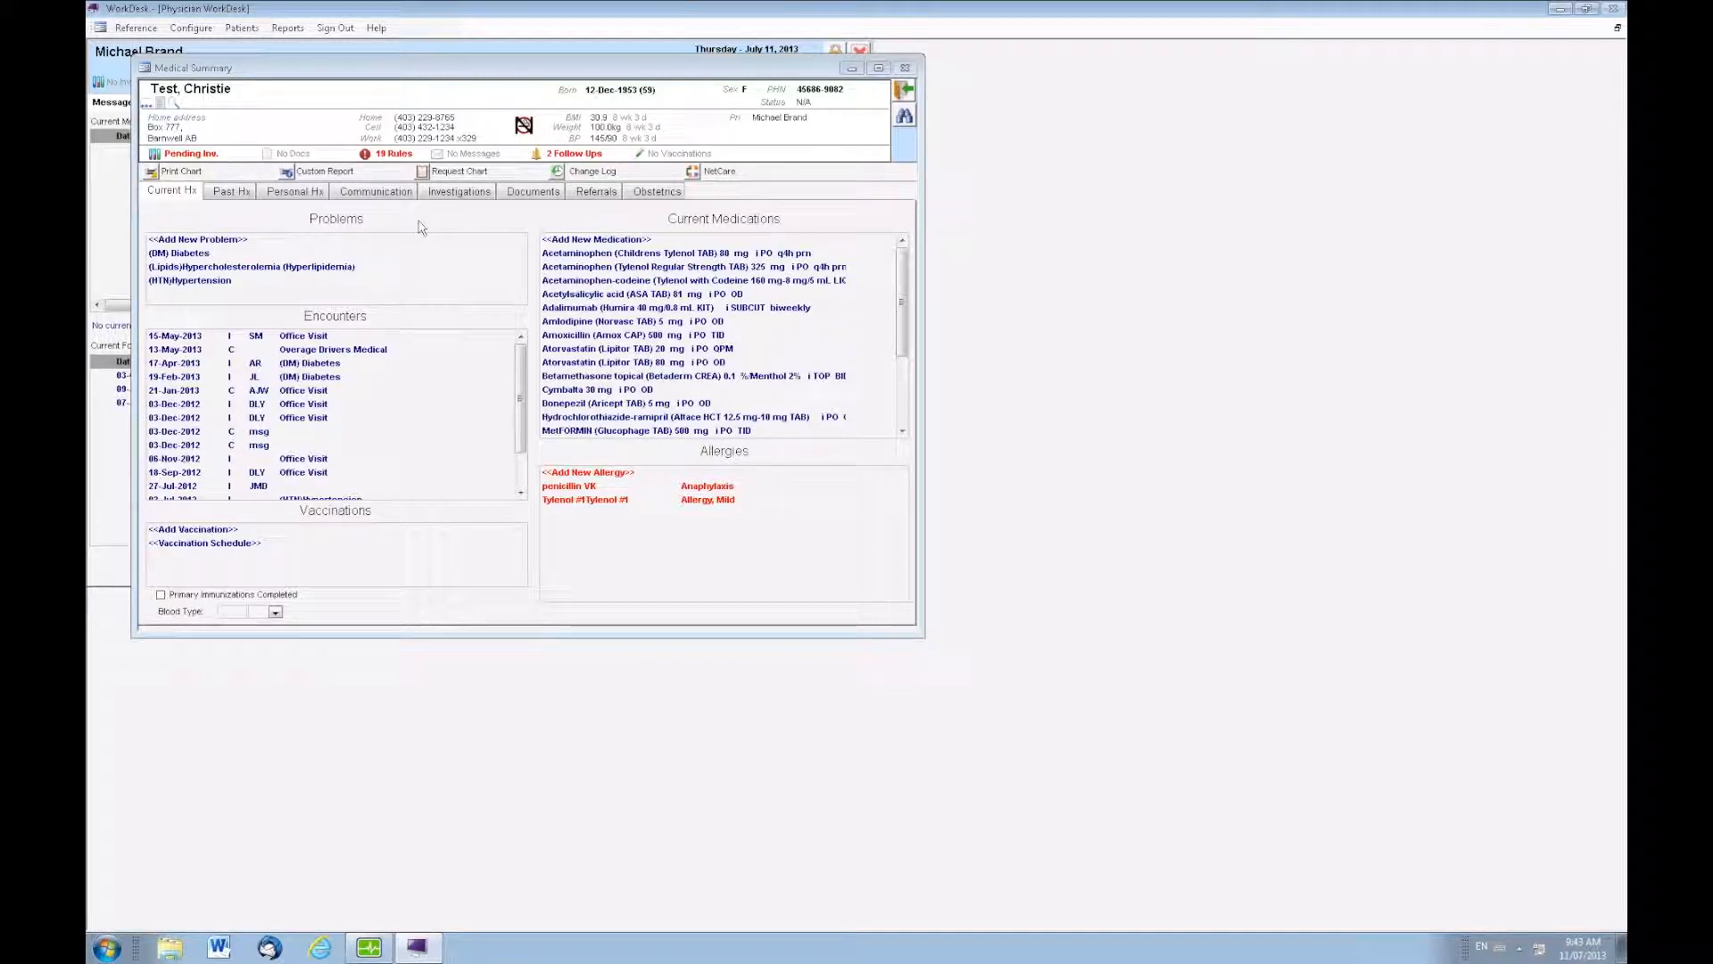
click(526, 201)
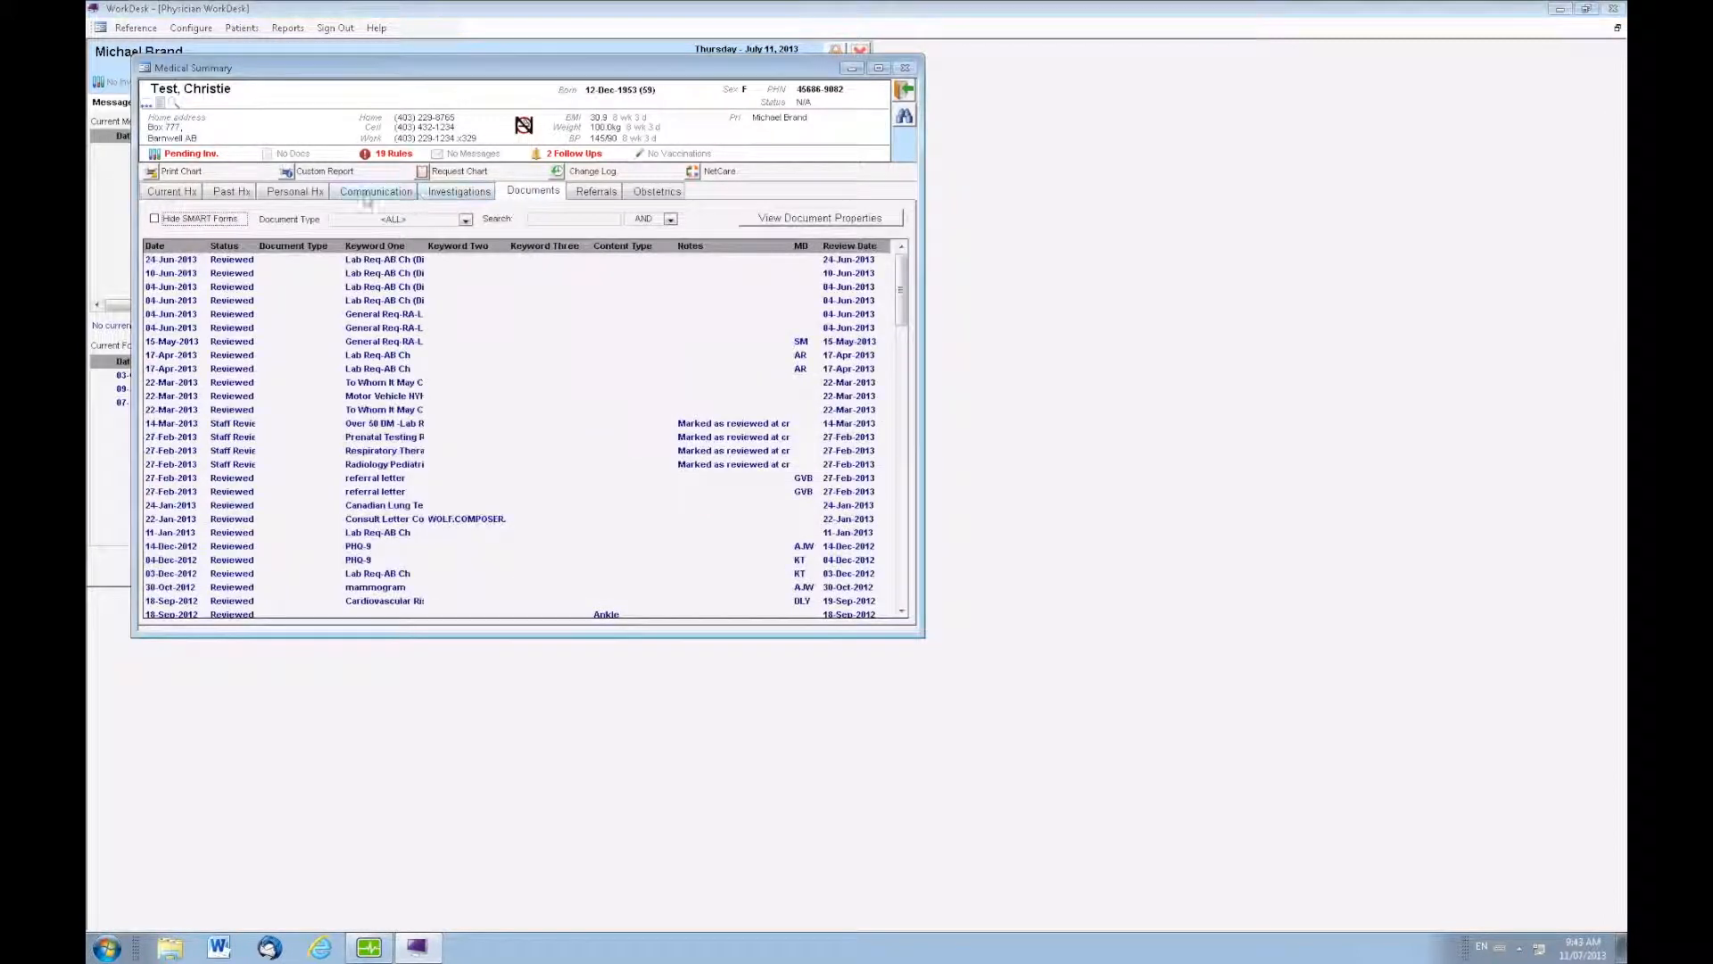
click(191, 193)
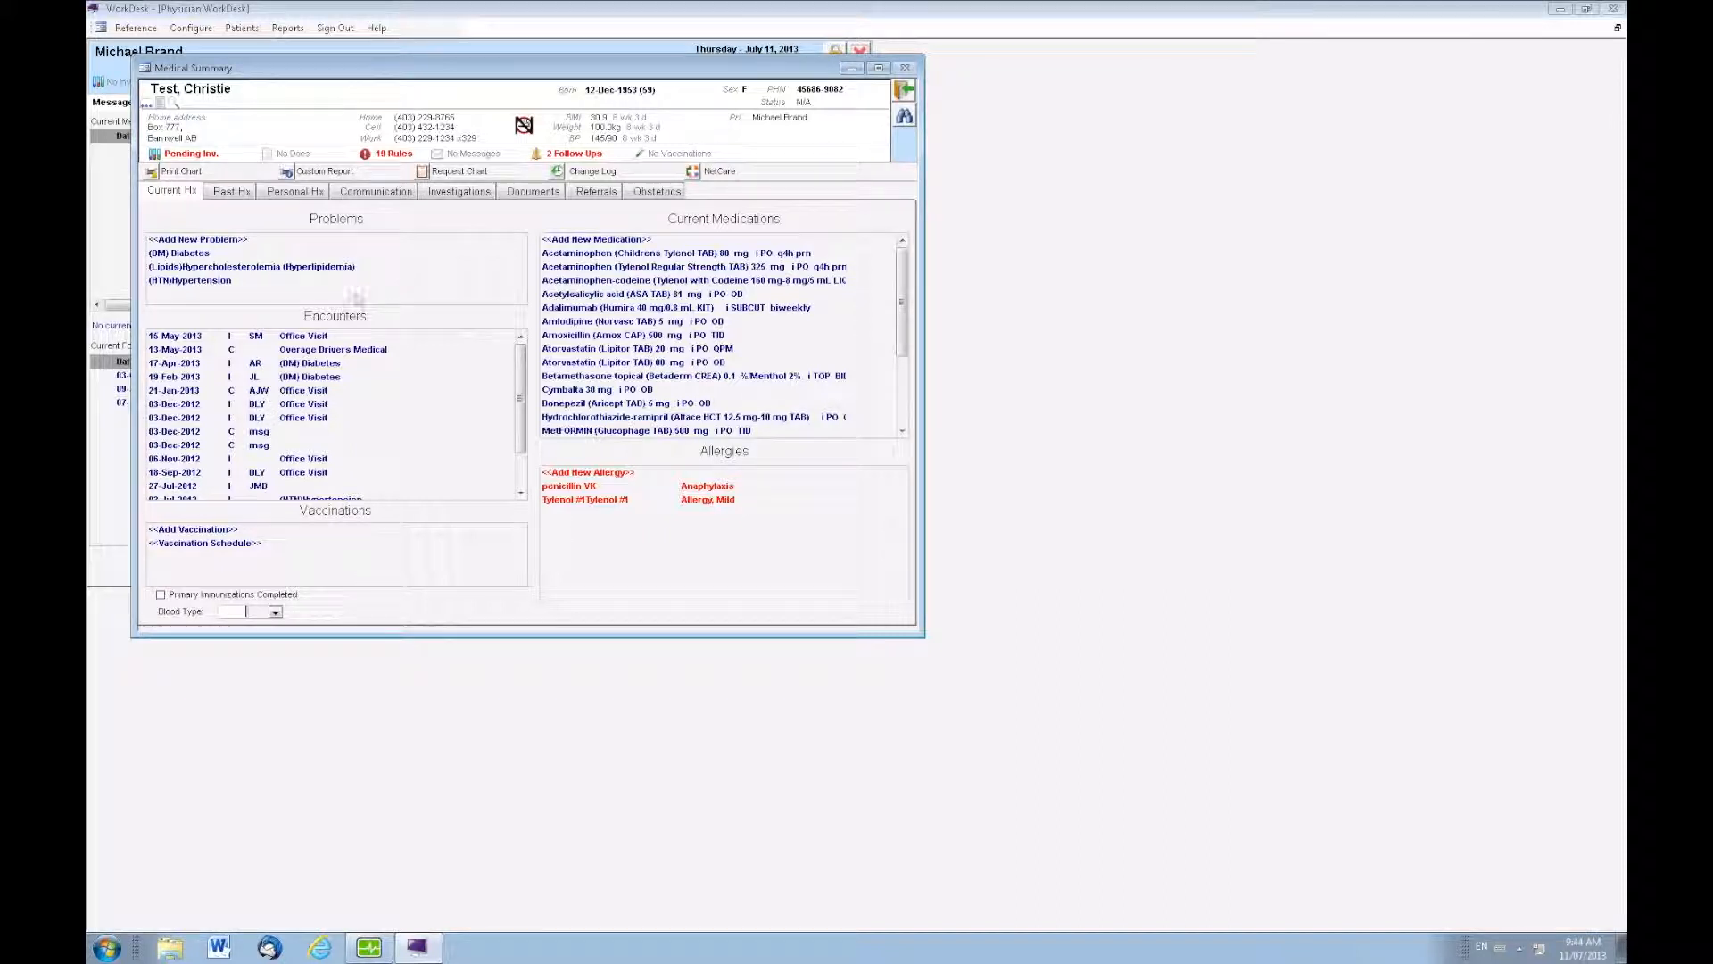
click(472, 198)
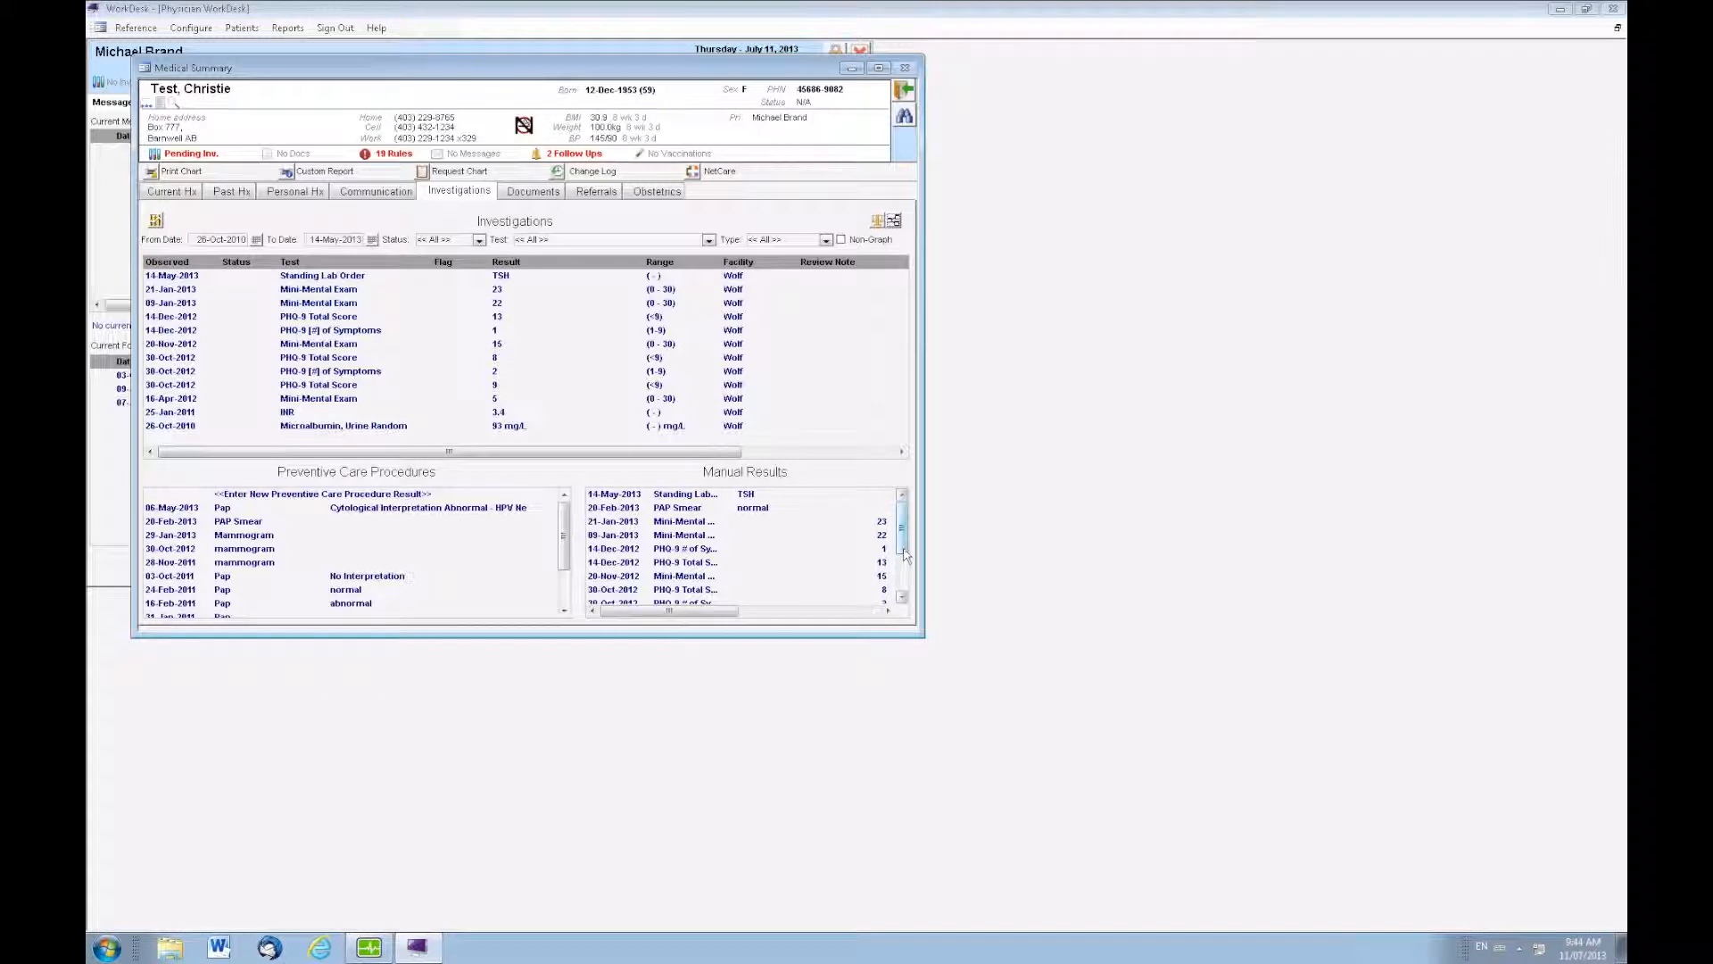
drag(909, 593, 903, 526)
Save a new manual result for the Screening investigation Blood Work Offered with result HBA1C, and check it among the patient's investigations
click(174, 191)
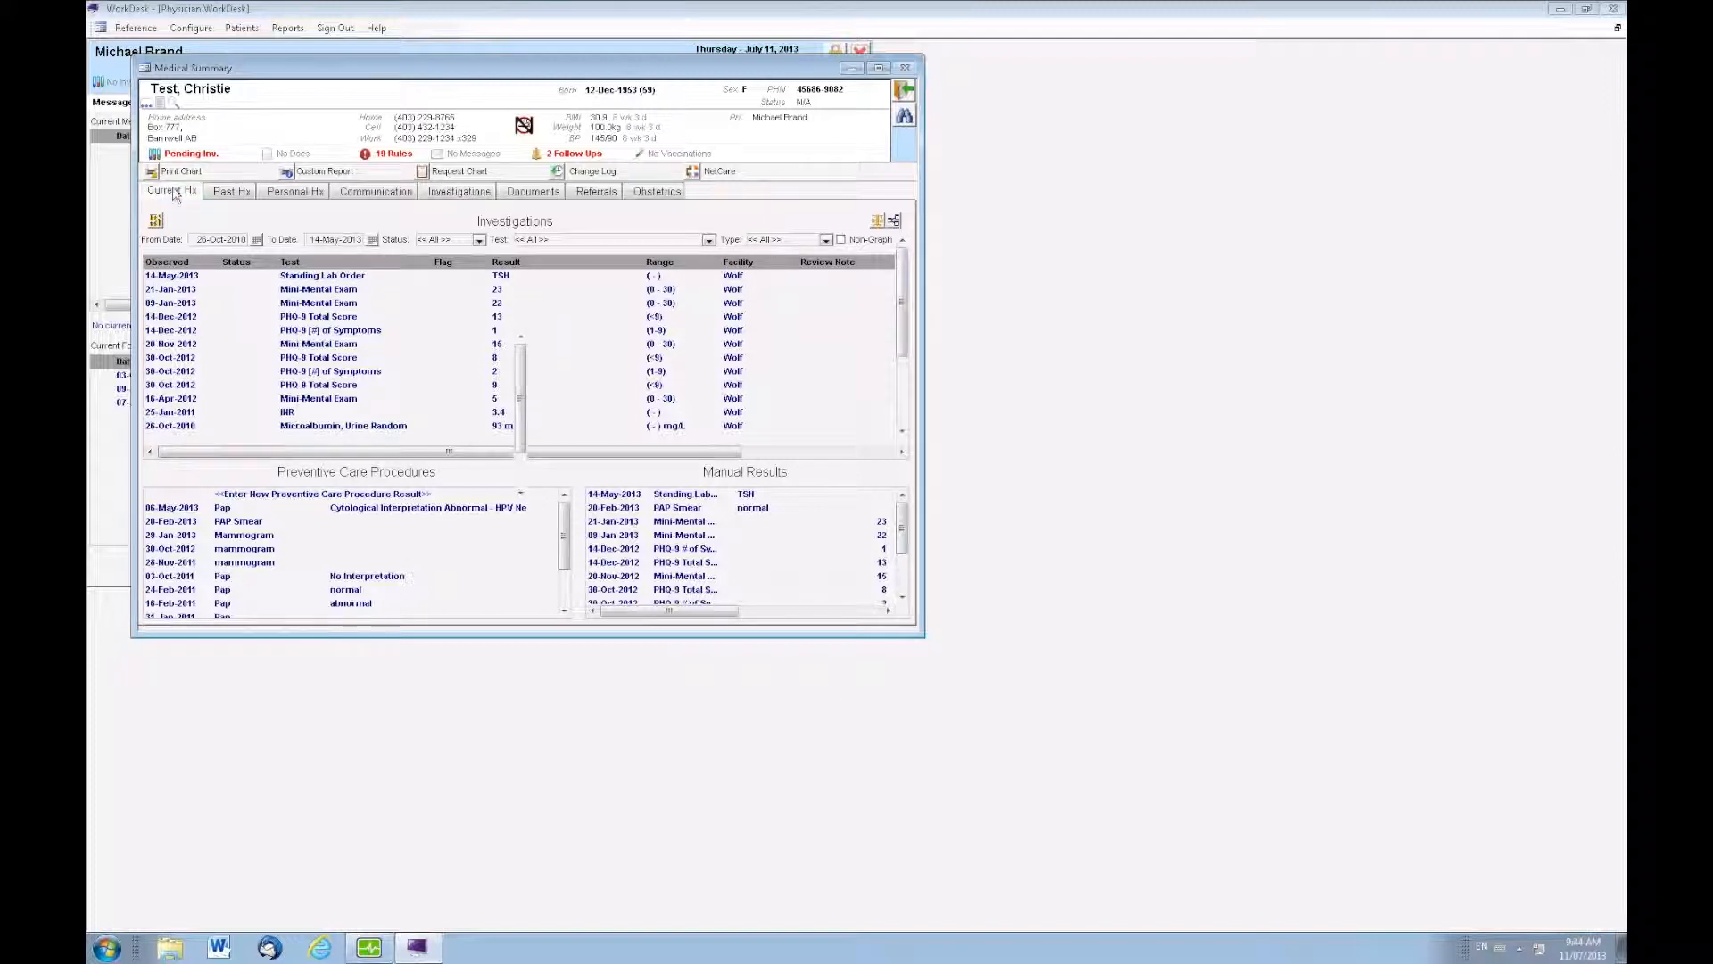
right_click(398, 221)
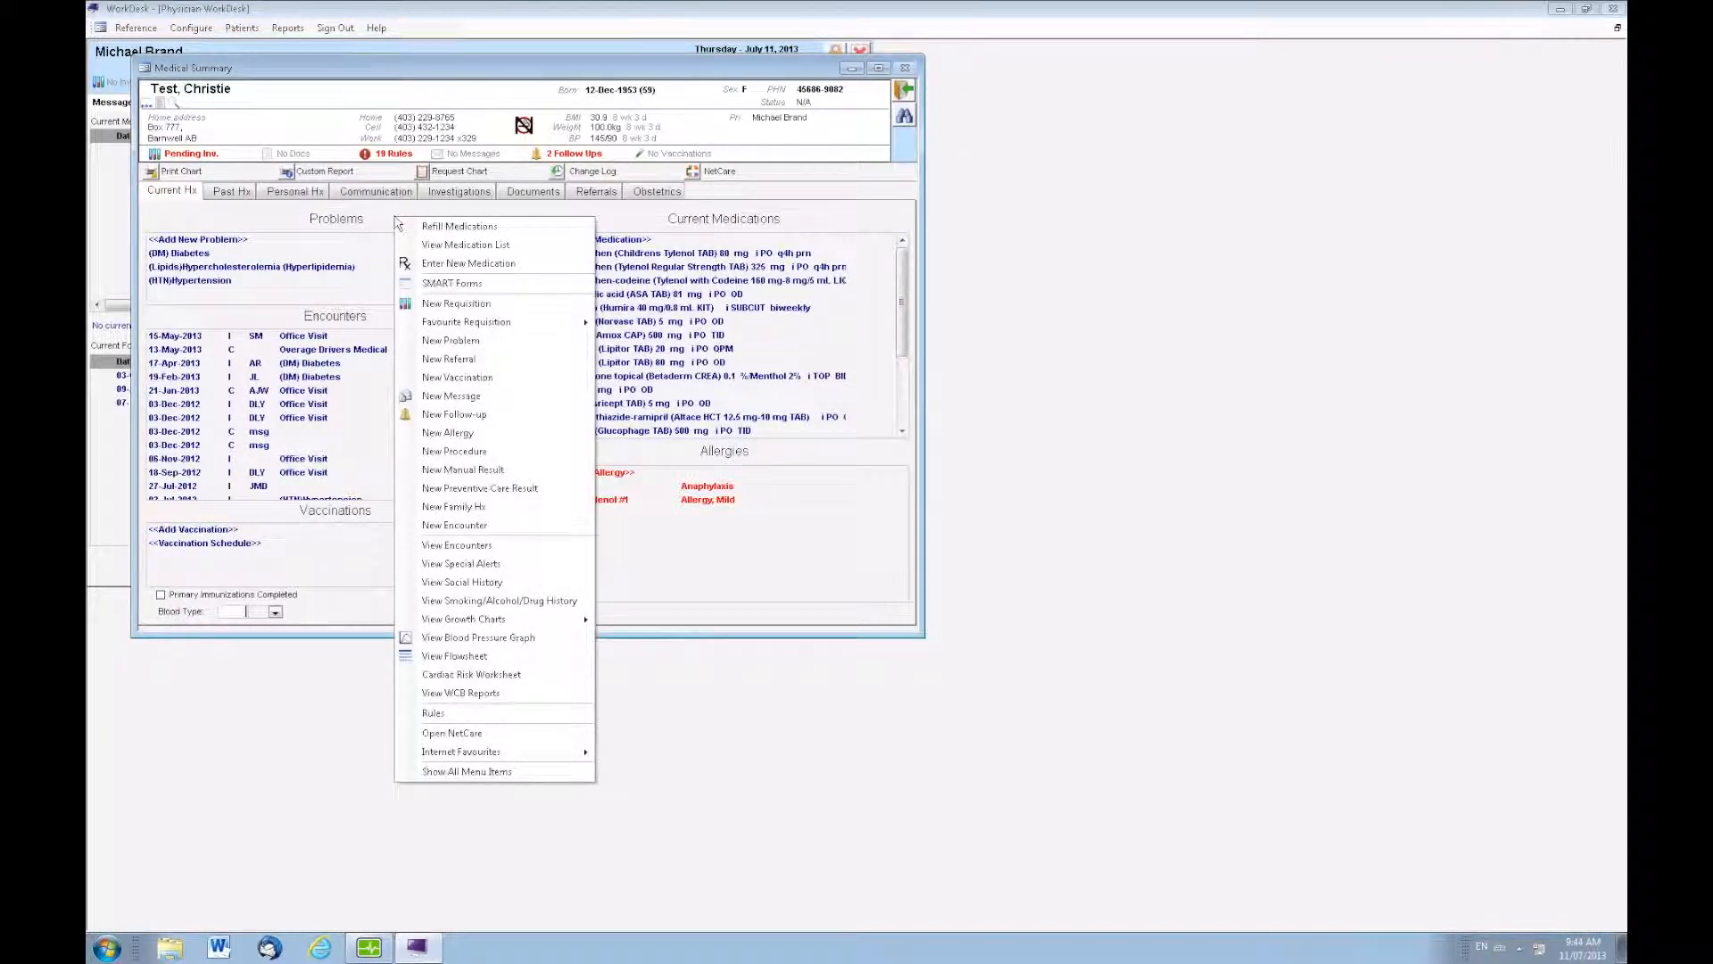
click(455, 472)
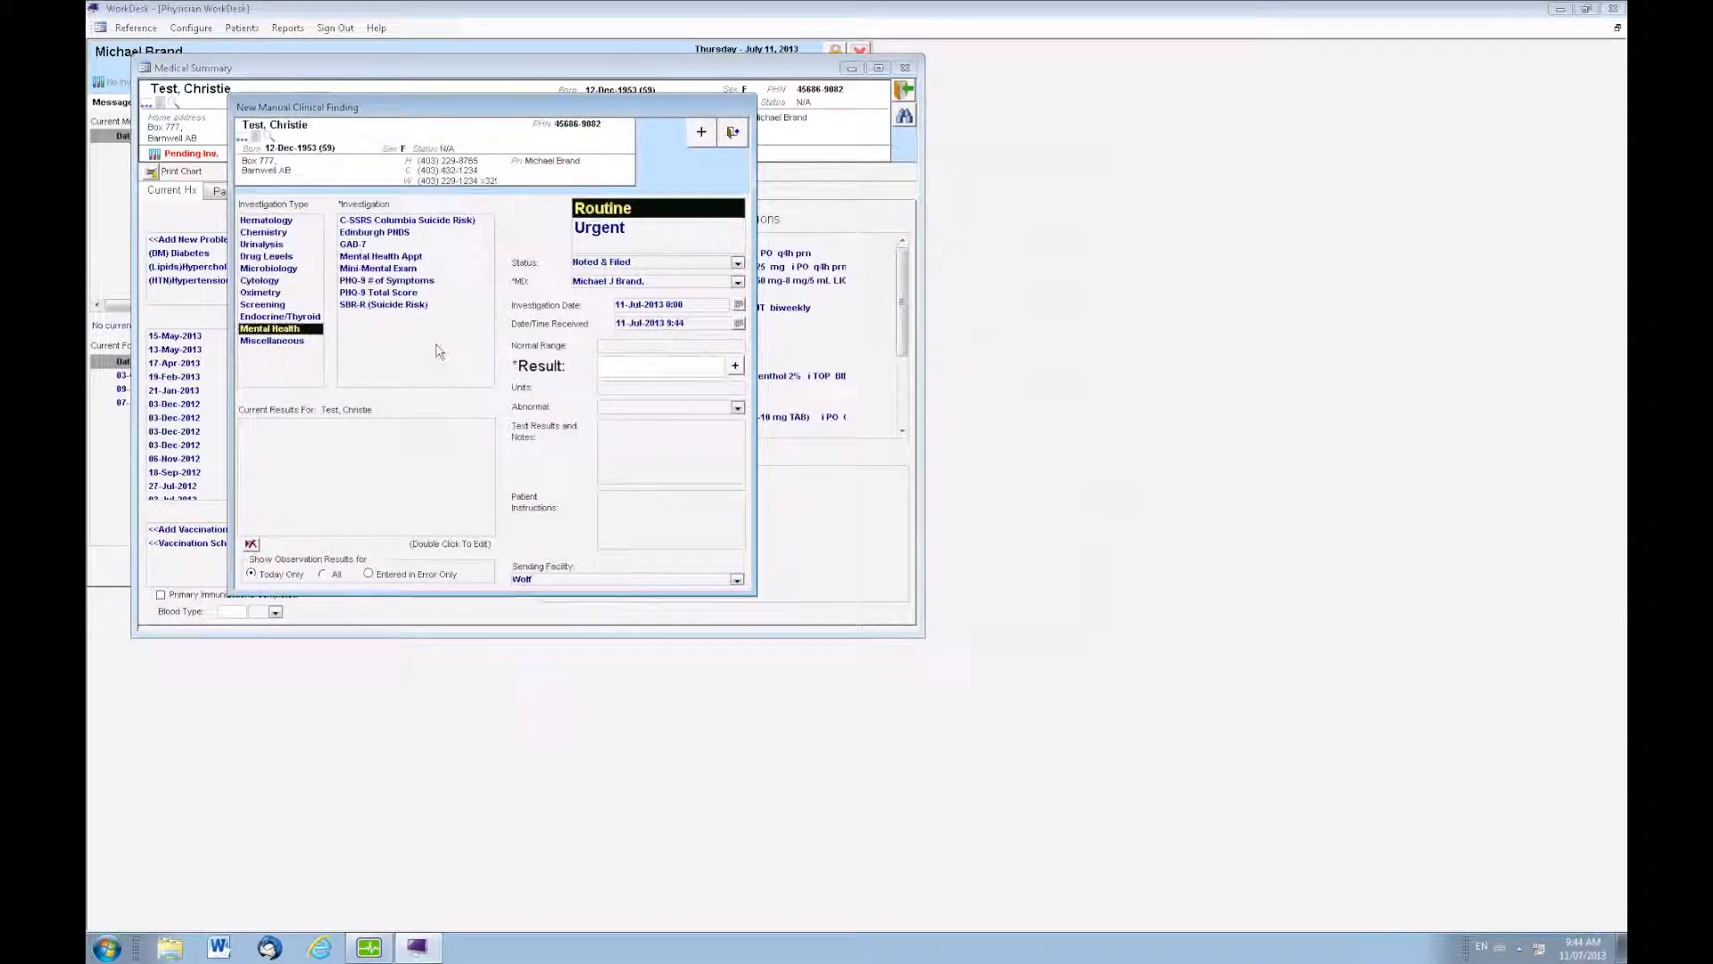
click(368, 295)
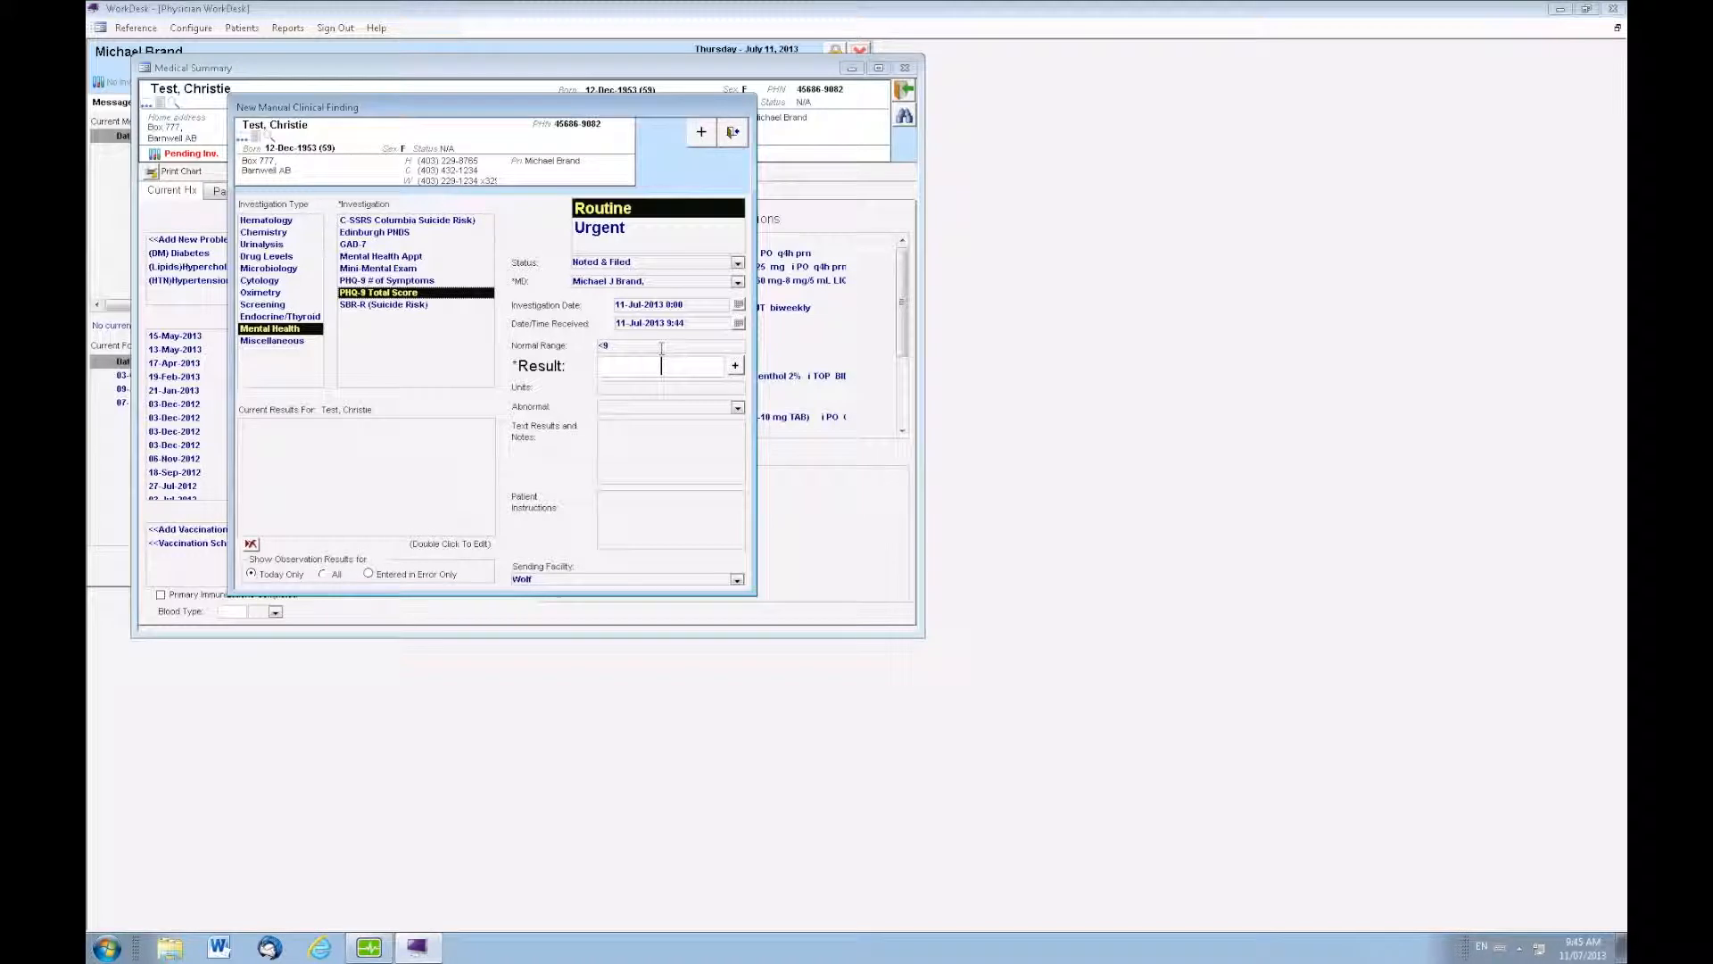
click(258, 306)
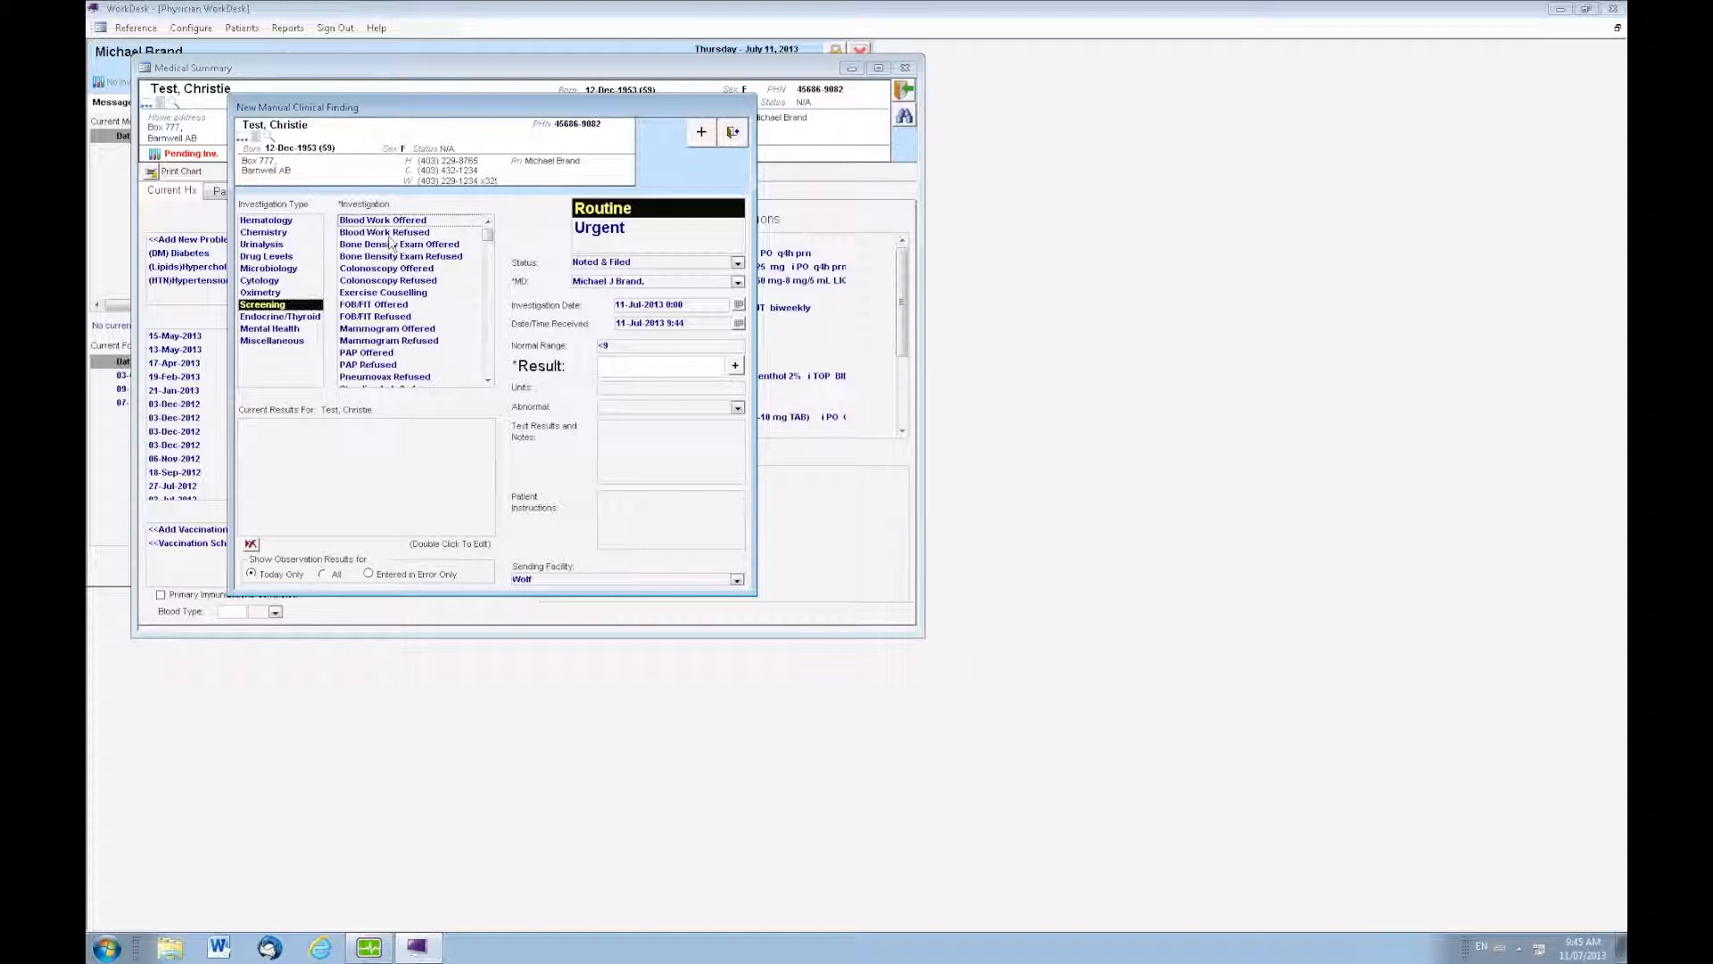
click(361, 224)
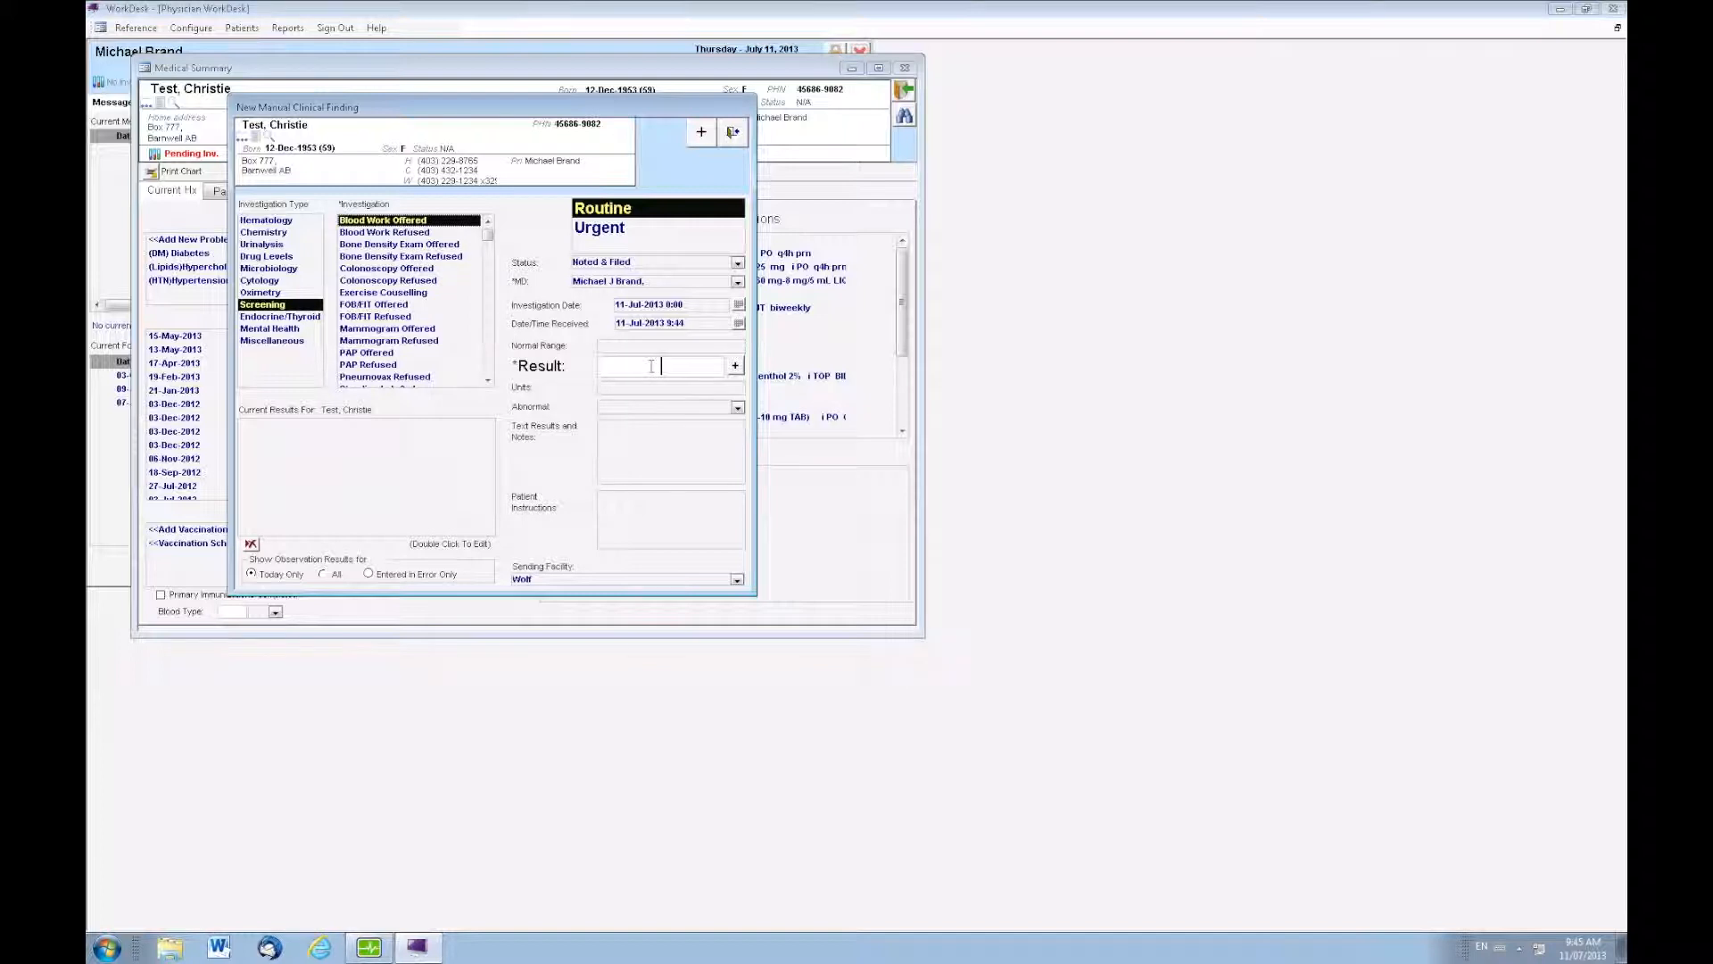
text(HBA1C)
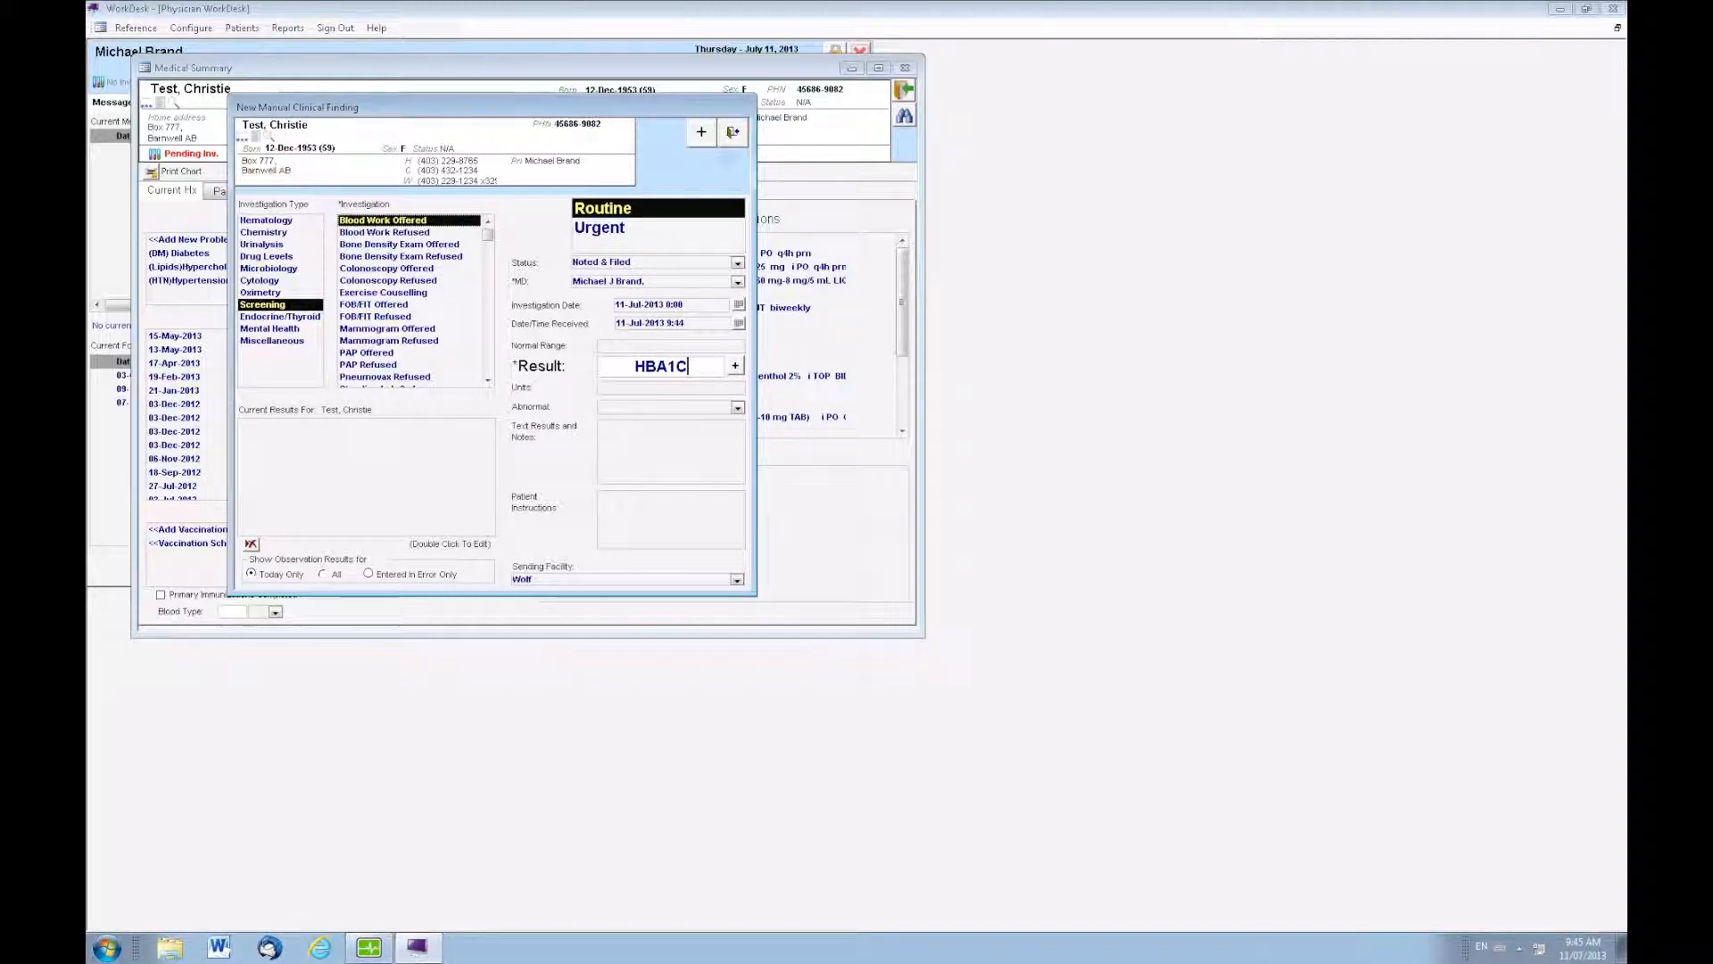
click(736, 134)
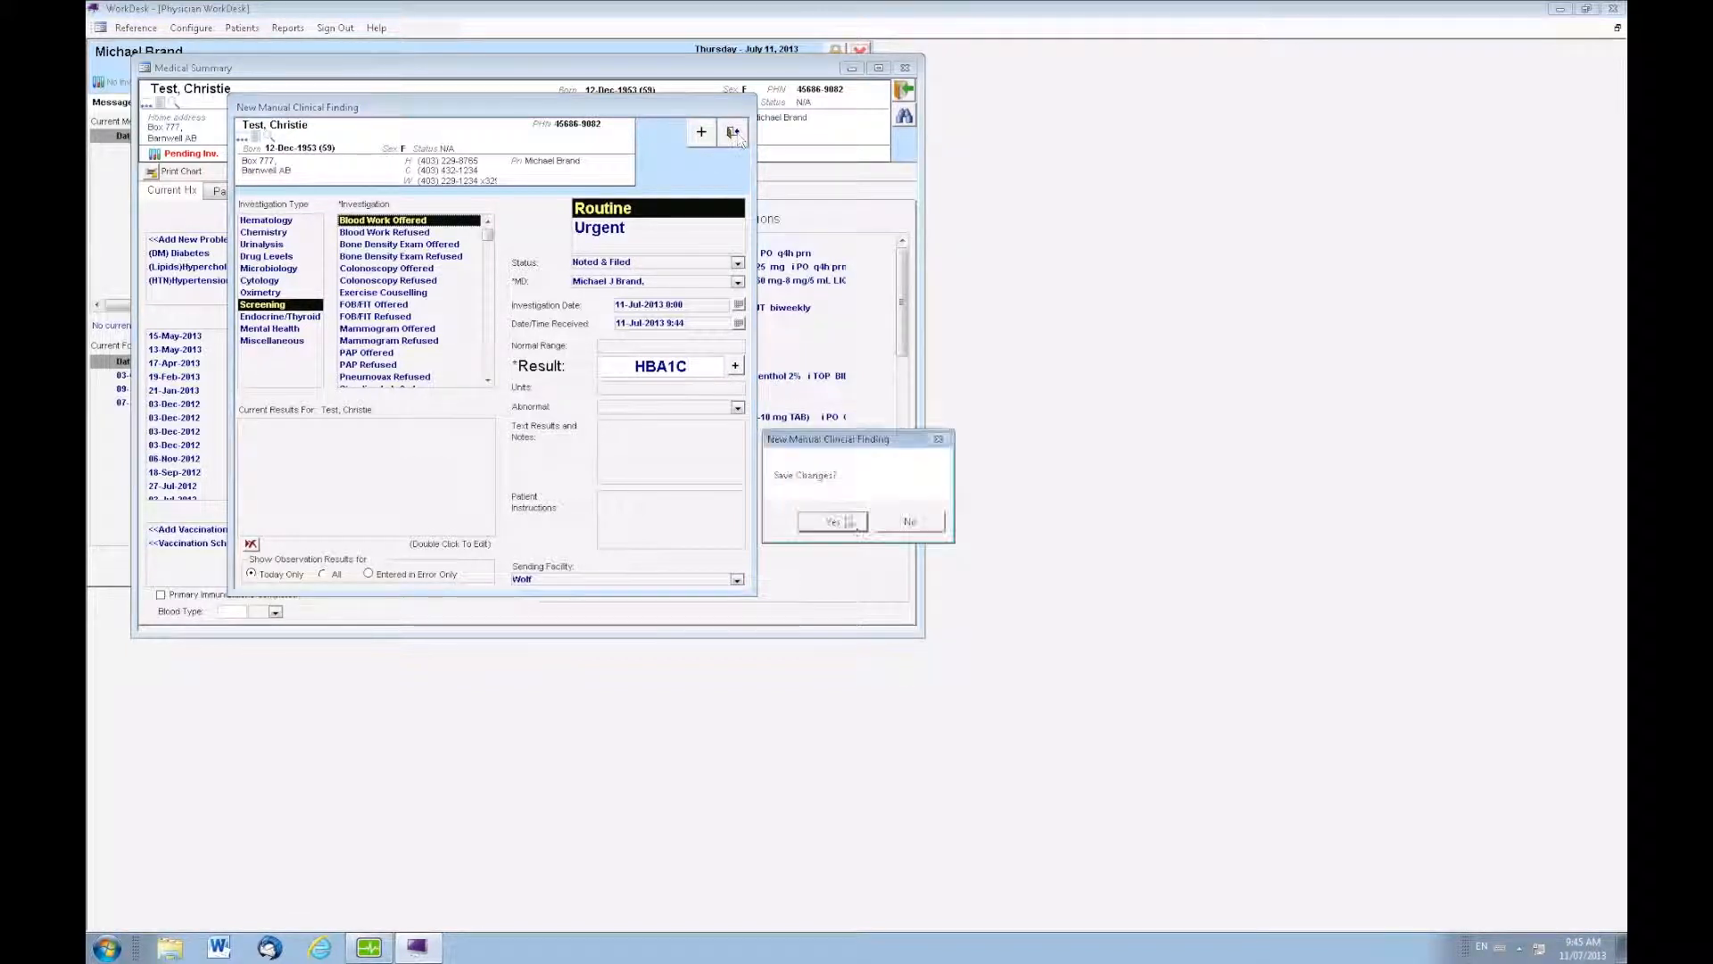
click(851, 526)
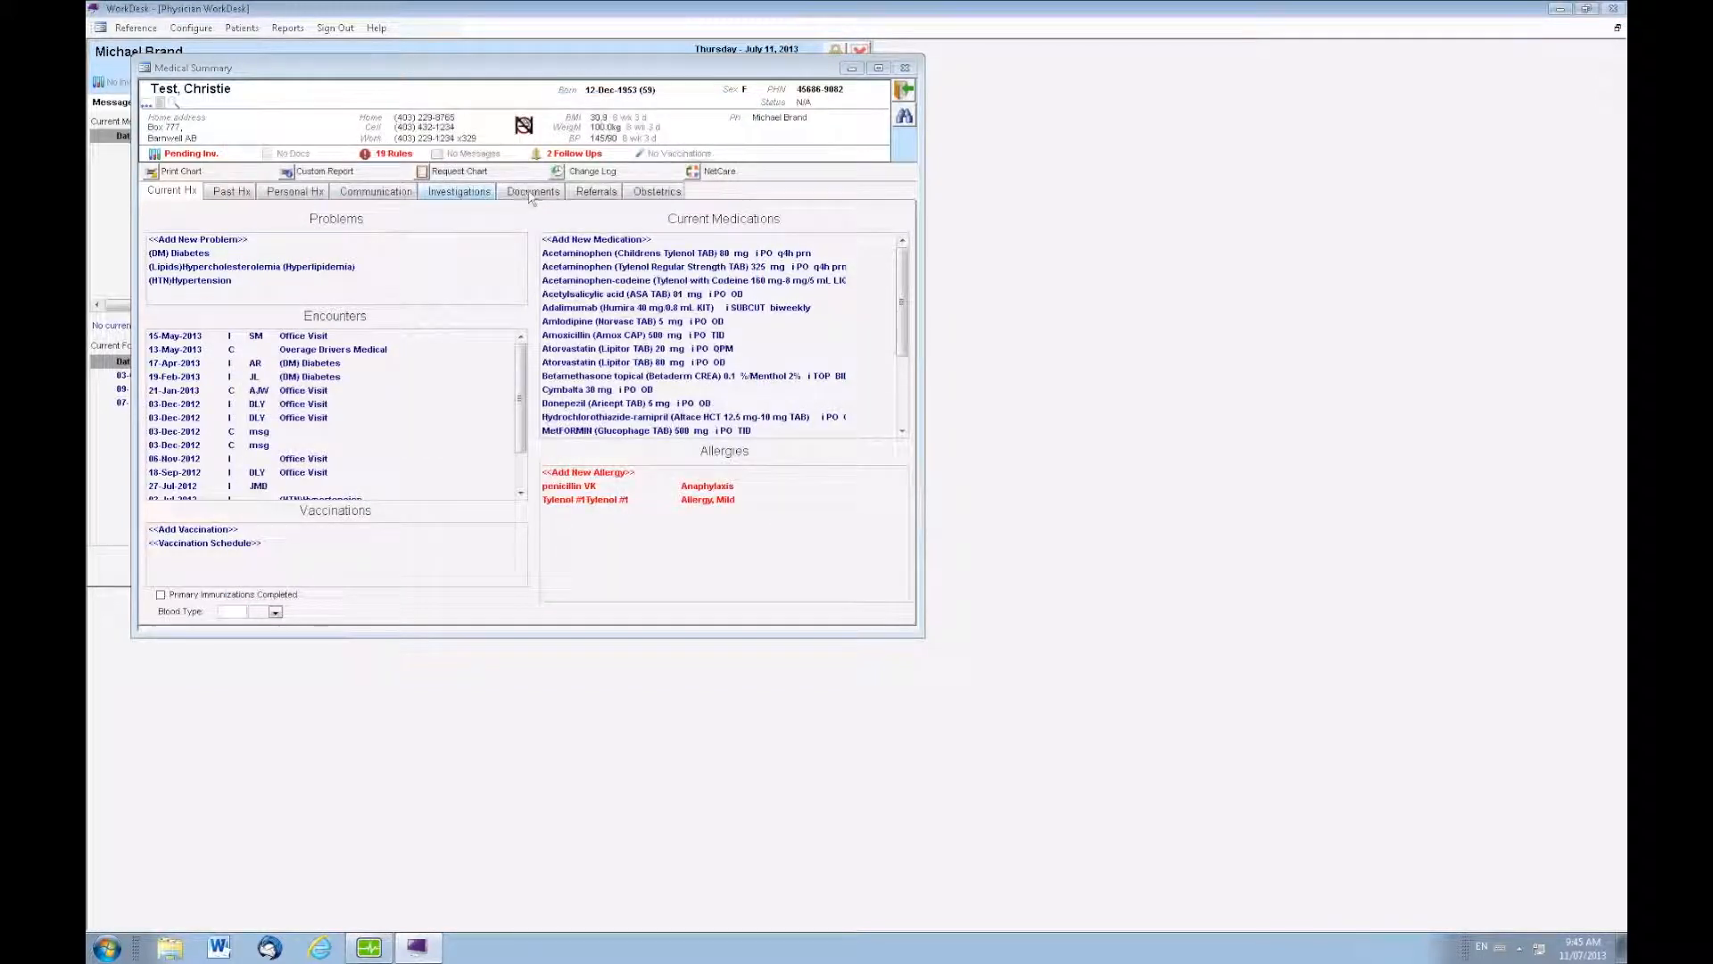
click(469, 194)
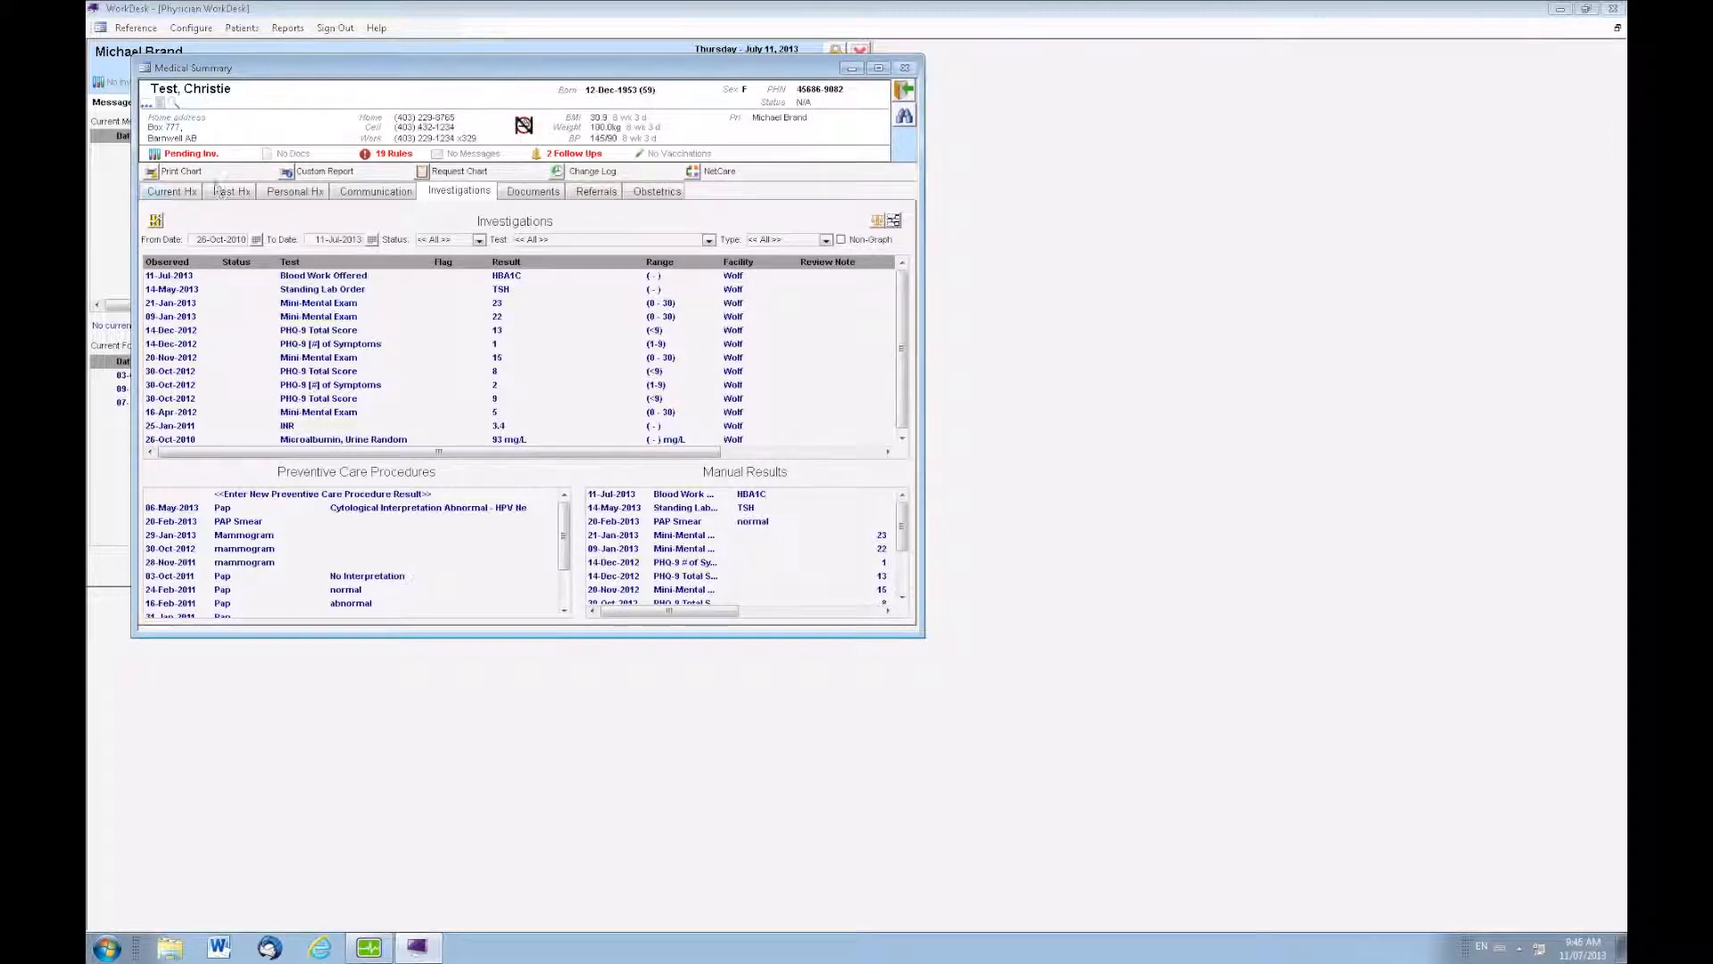
Save a new manual result for the Screening investigation Mammogram Offered with result 25/7/2013, and check it among the patient's investigations
click(174, 193)
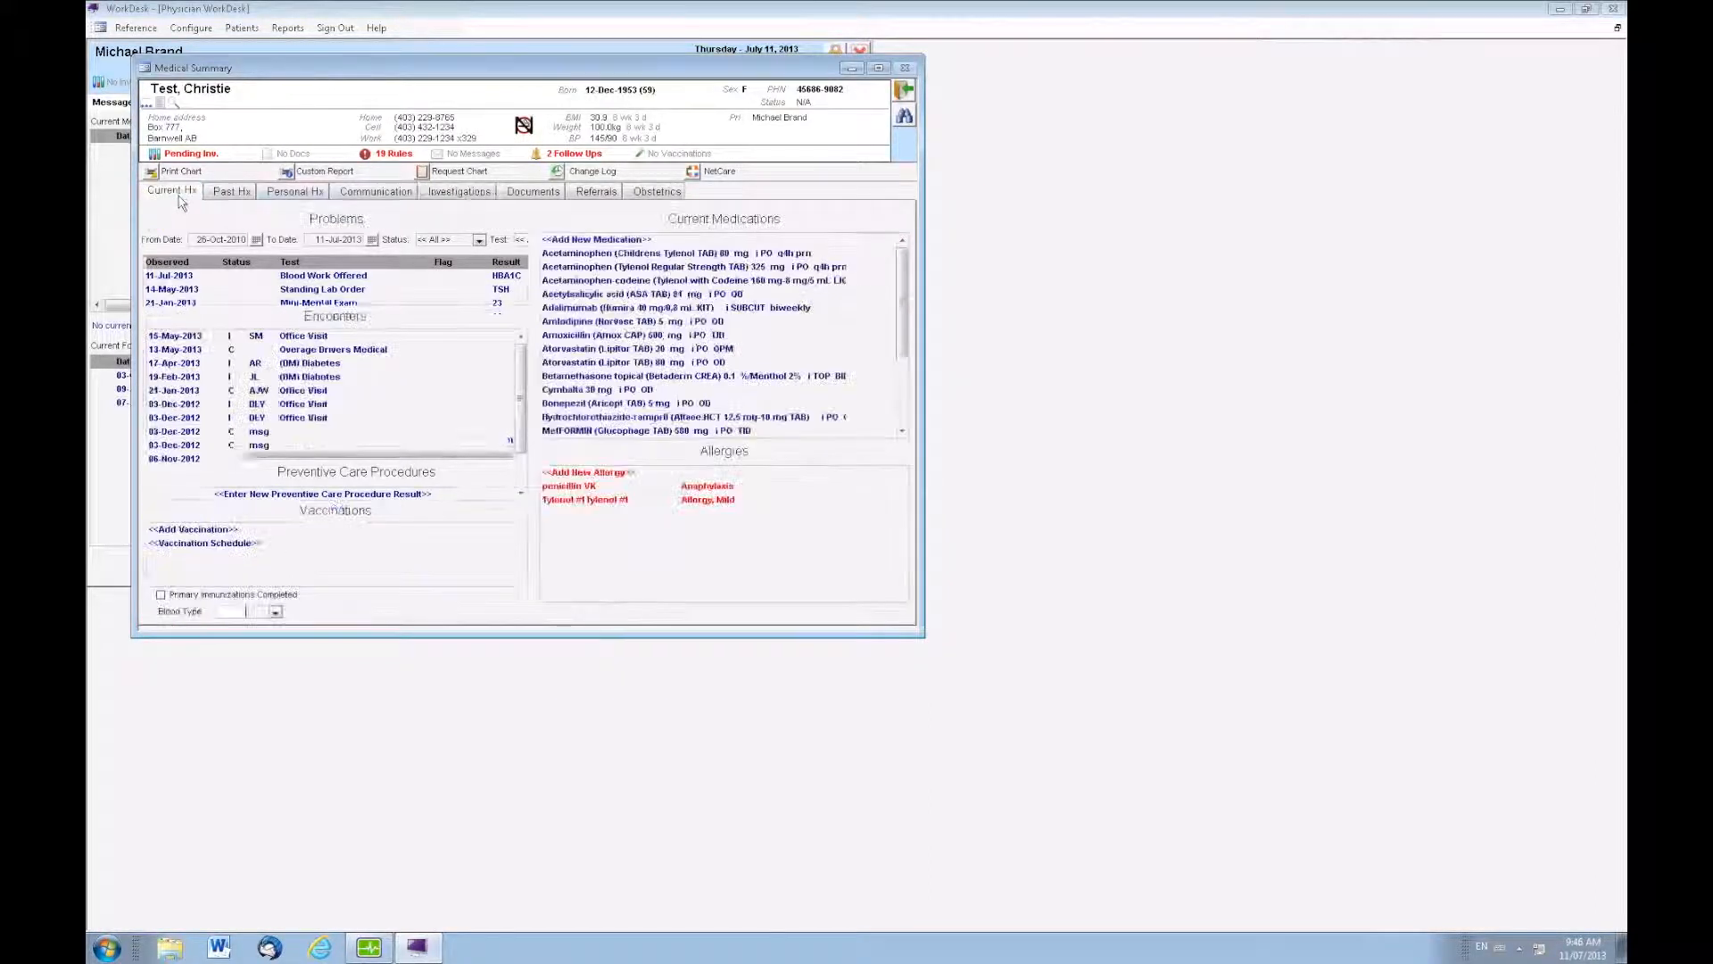
right_click(388, 223)
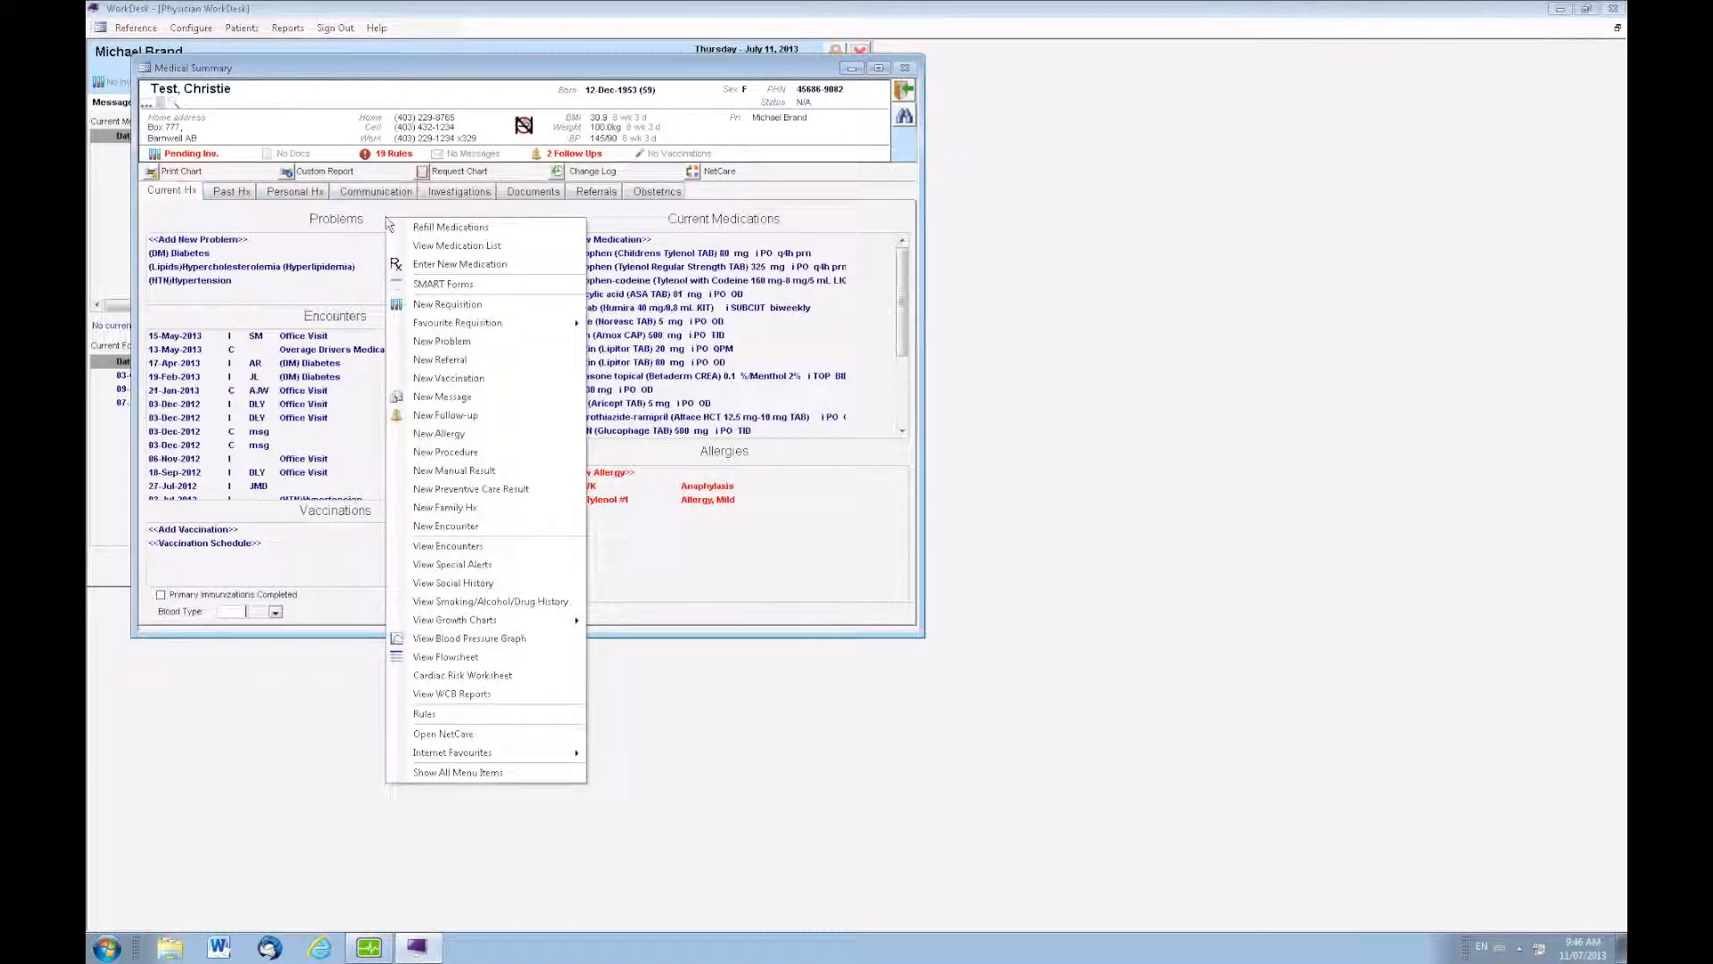
click(445, 470)
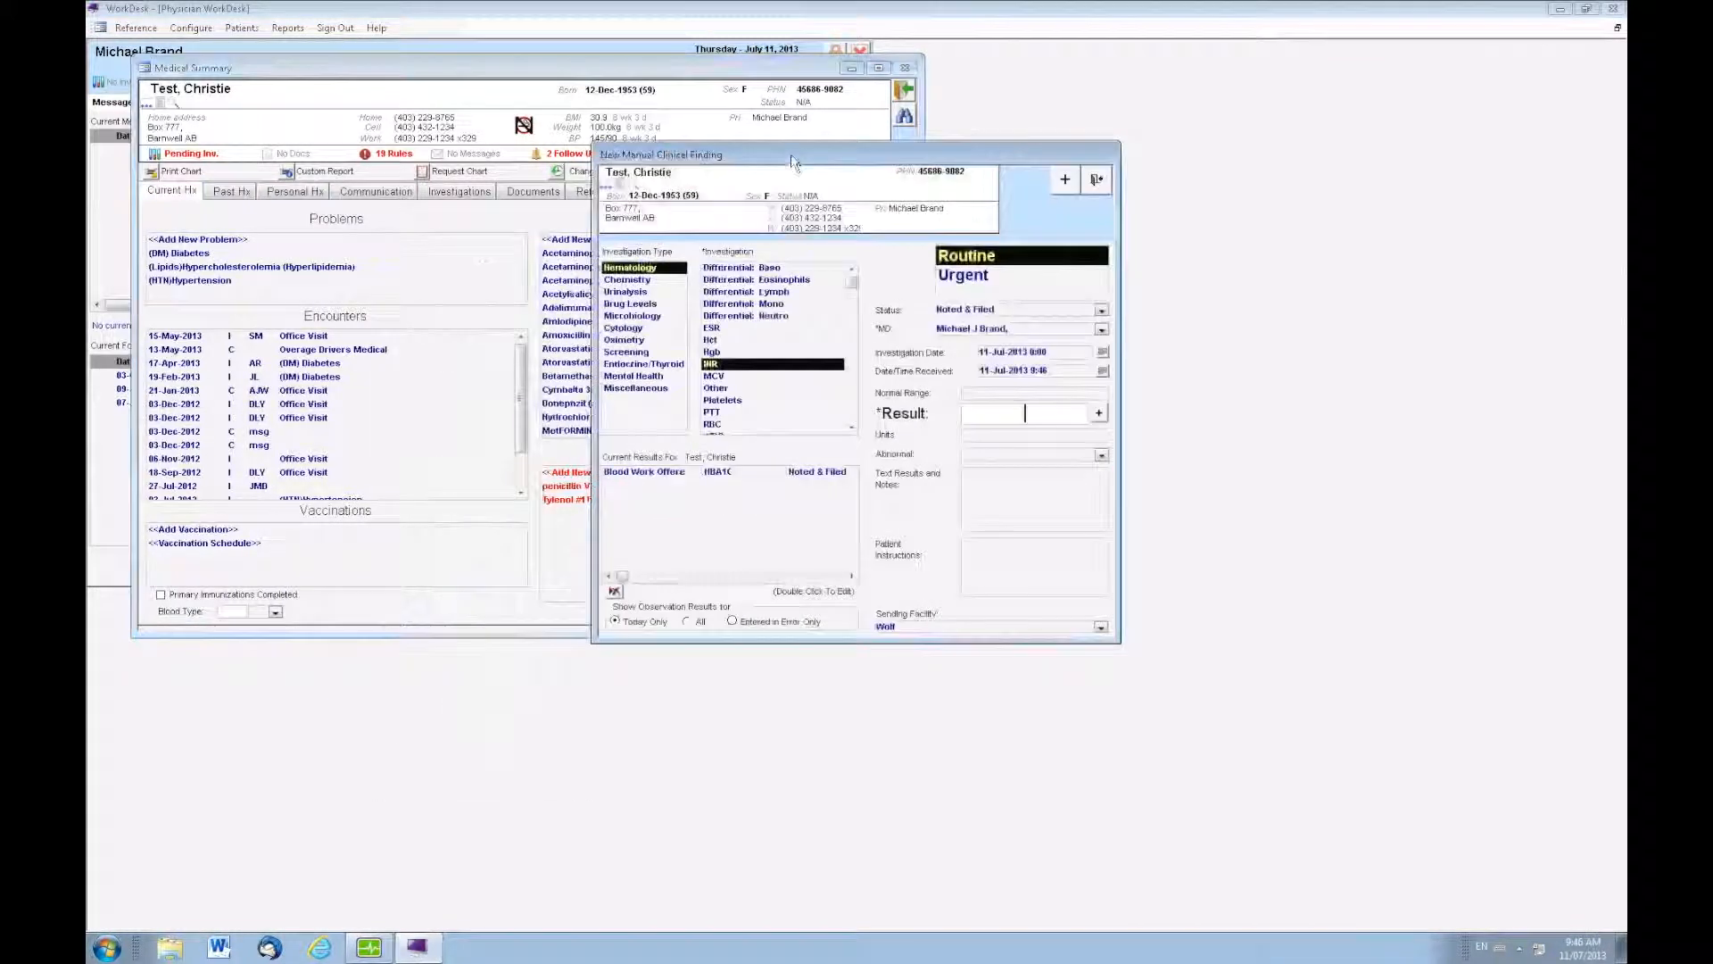
drag(740, 154, 396, 118)
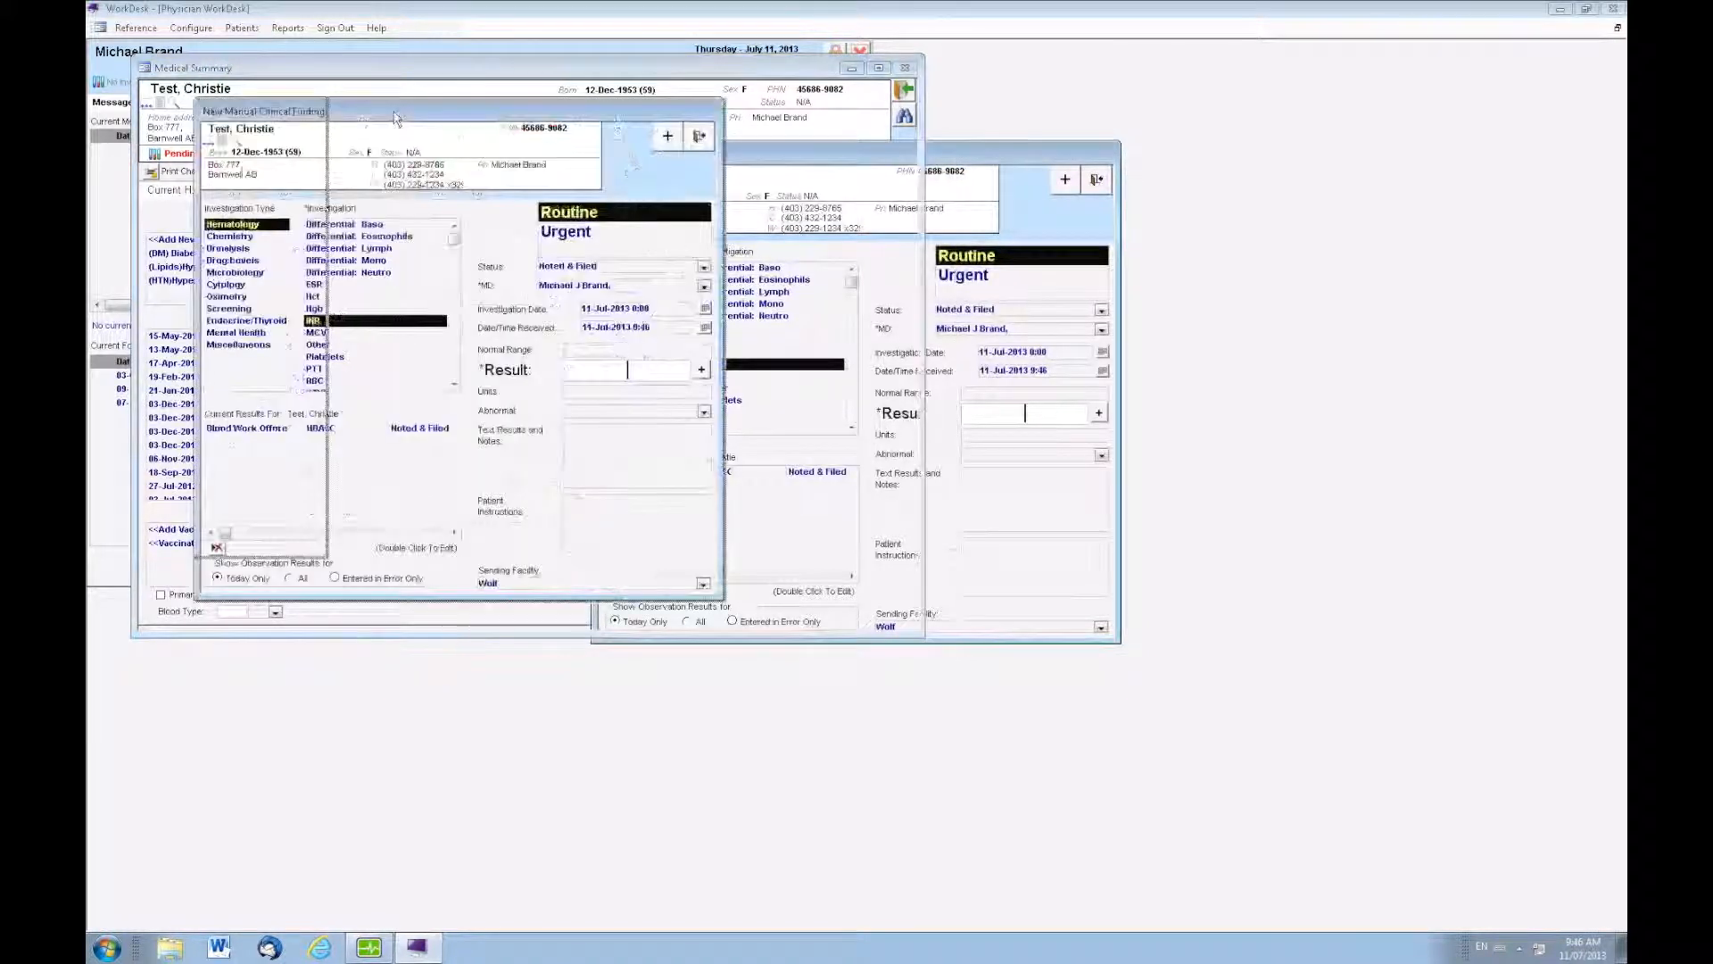
click(227, 309)
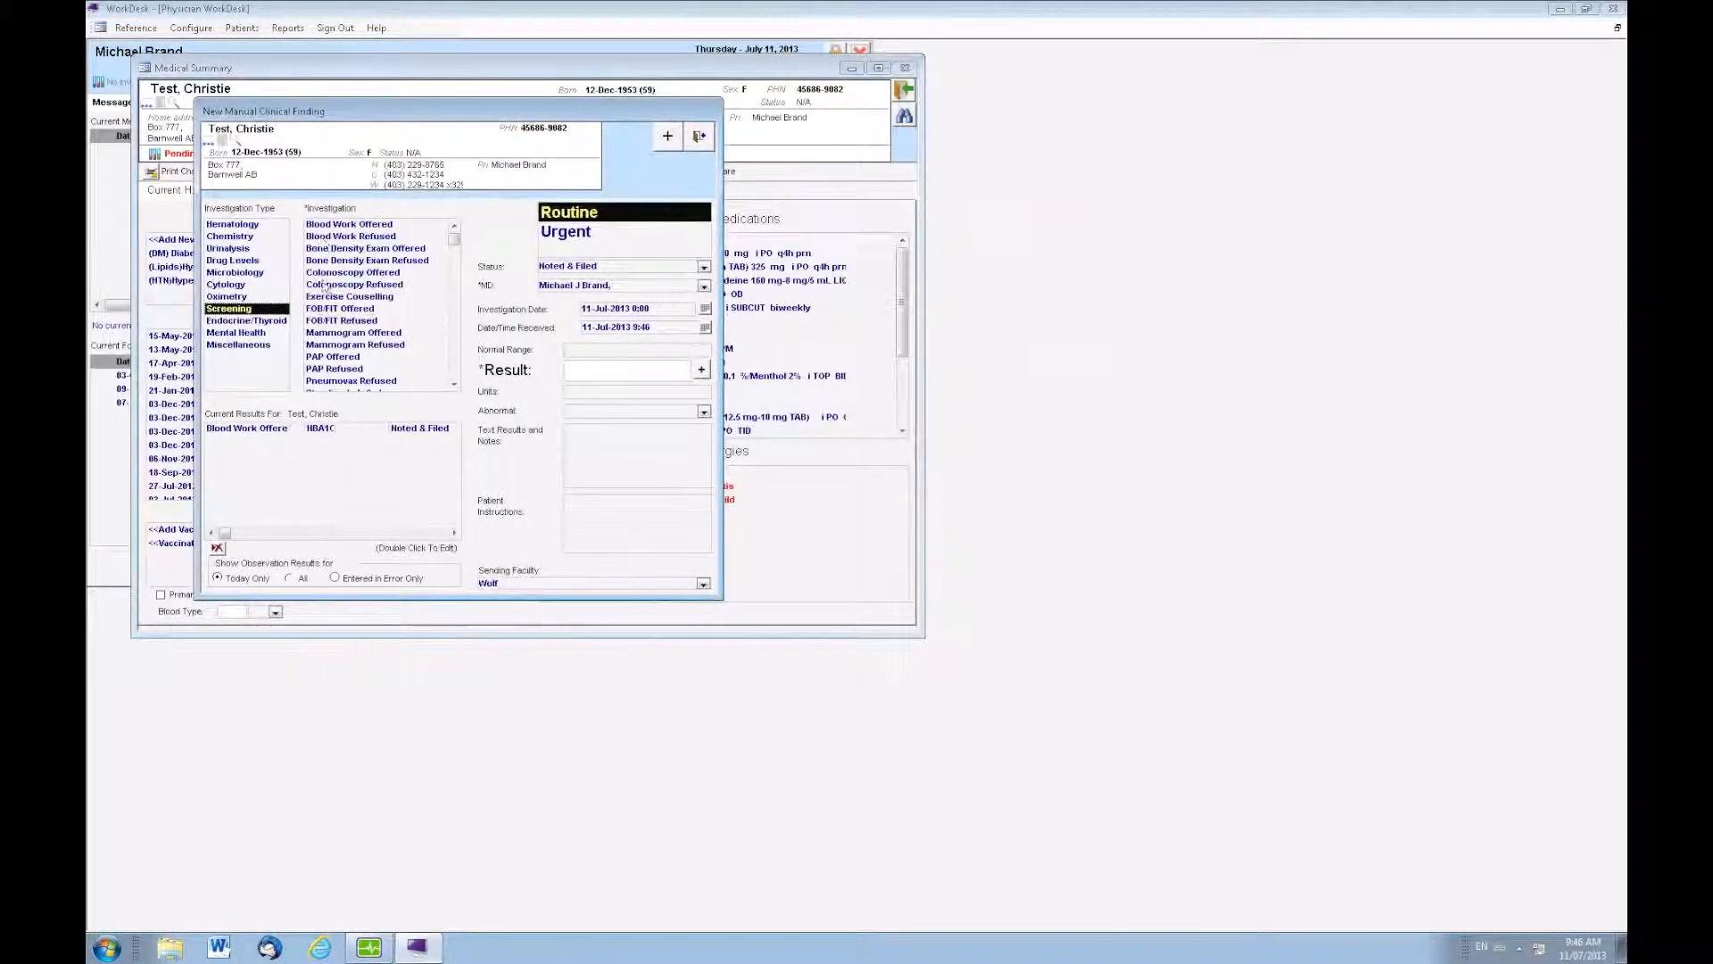
click(351, 334)
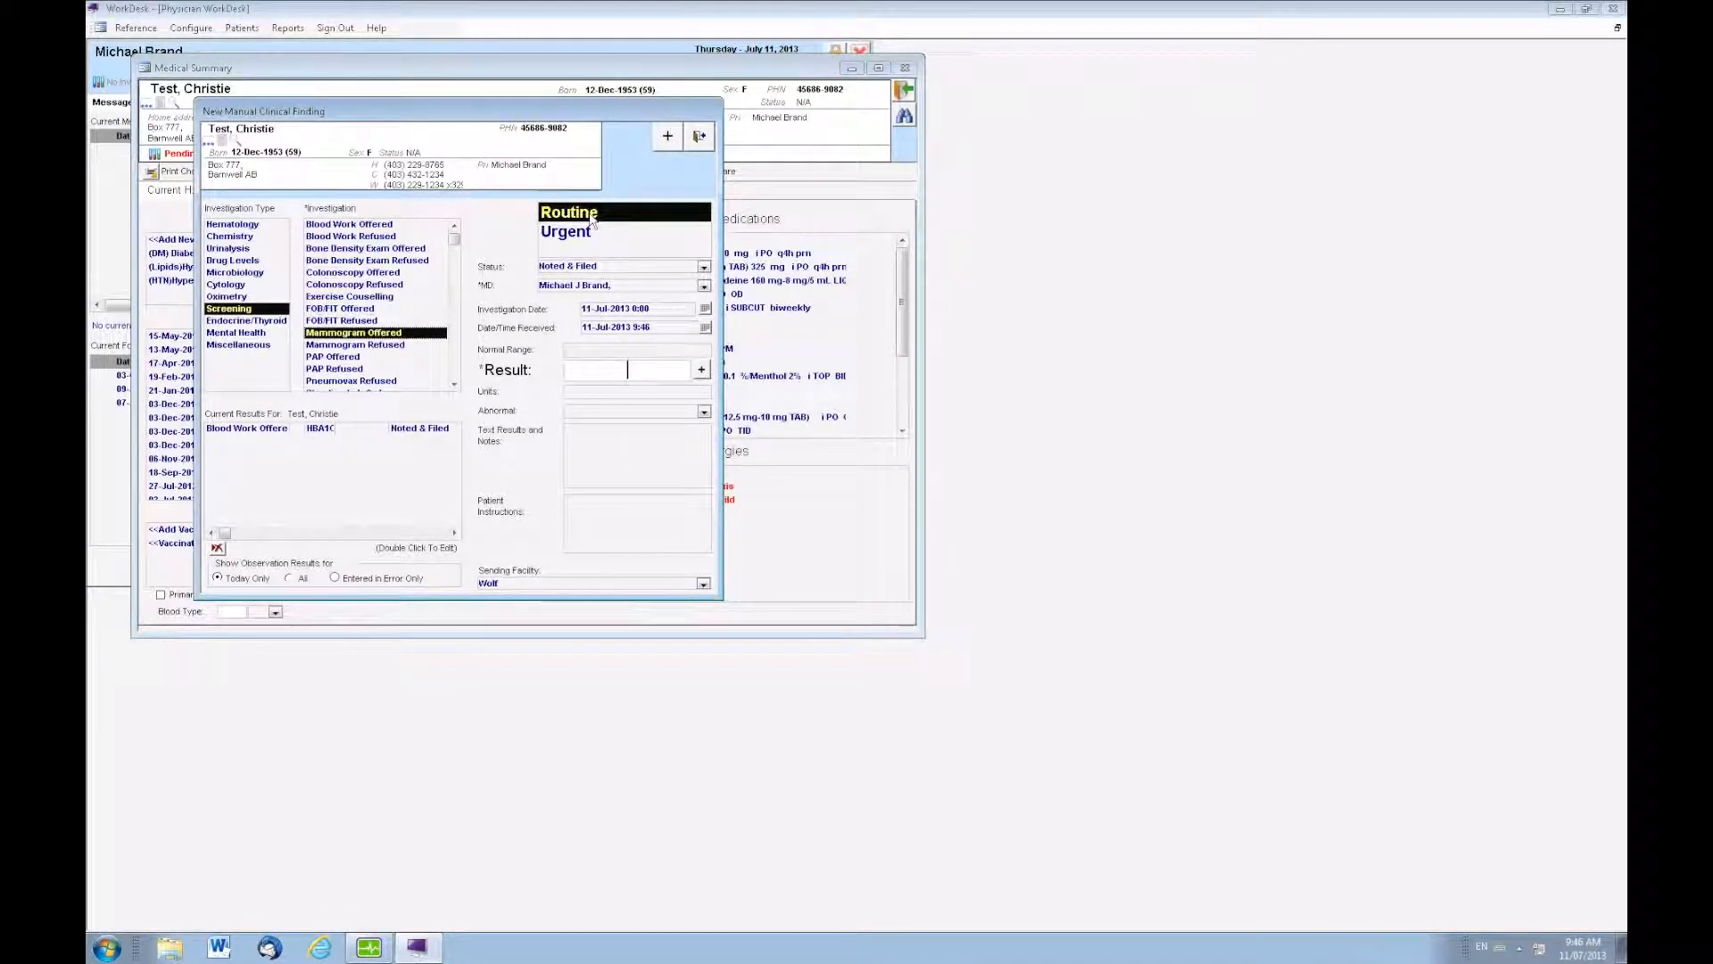
text(25/7/2013)
click(704, 137)
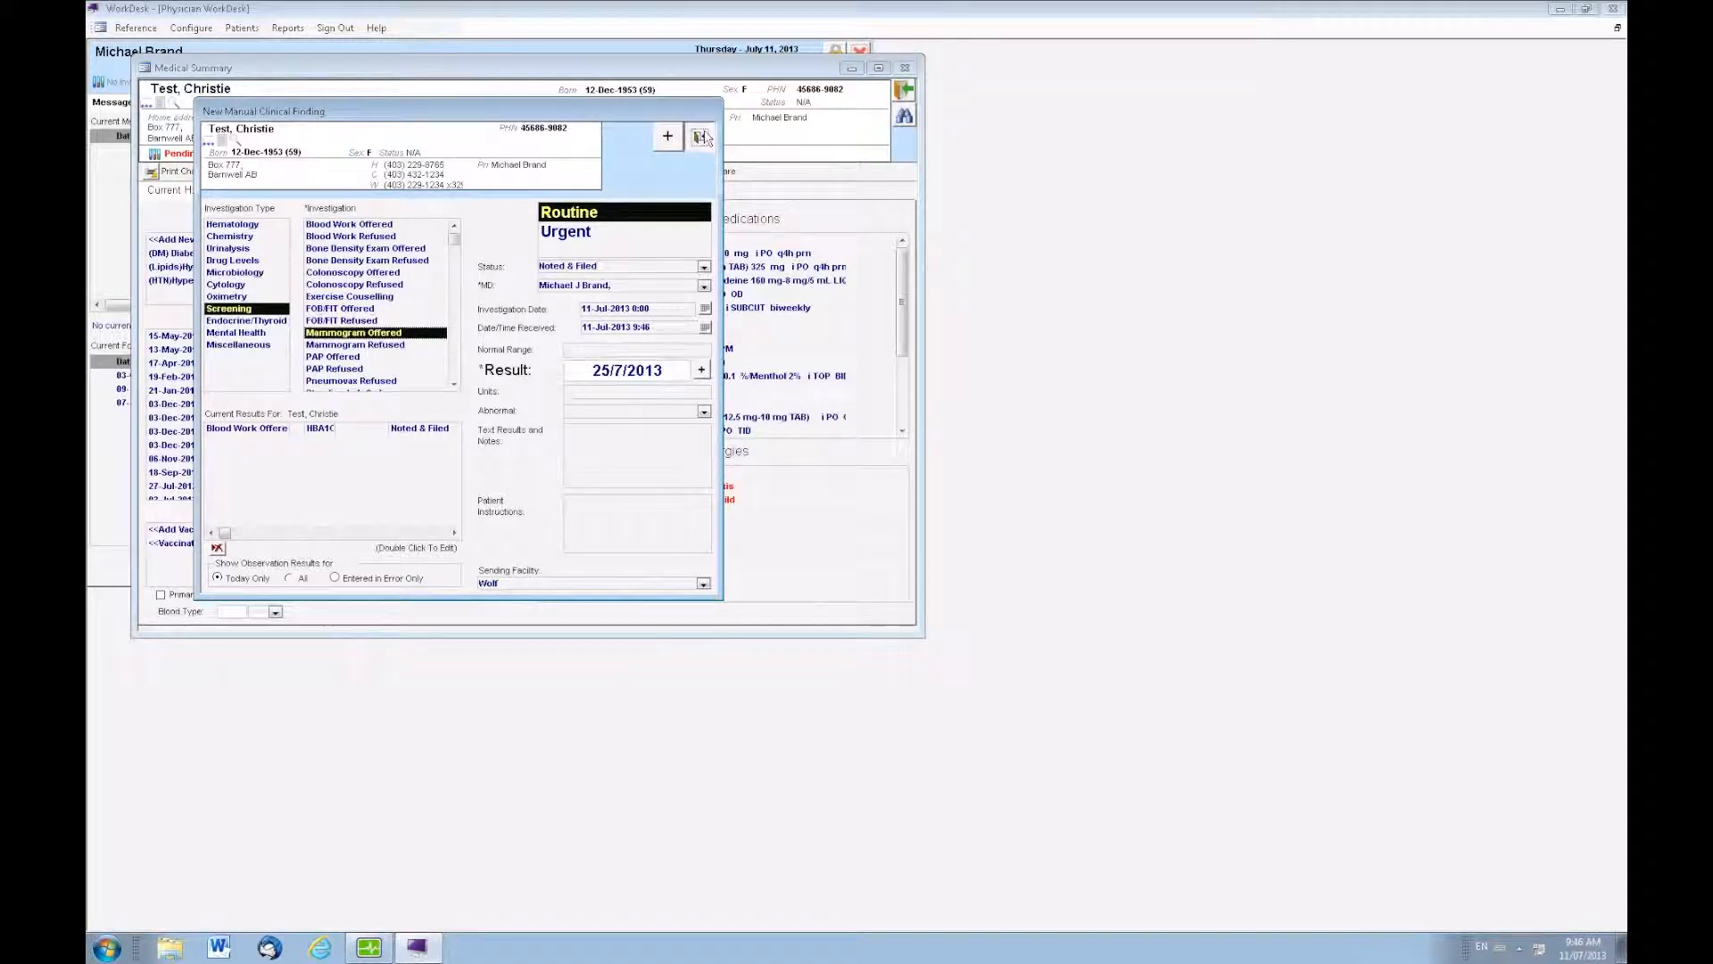
click(808, 520)
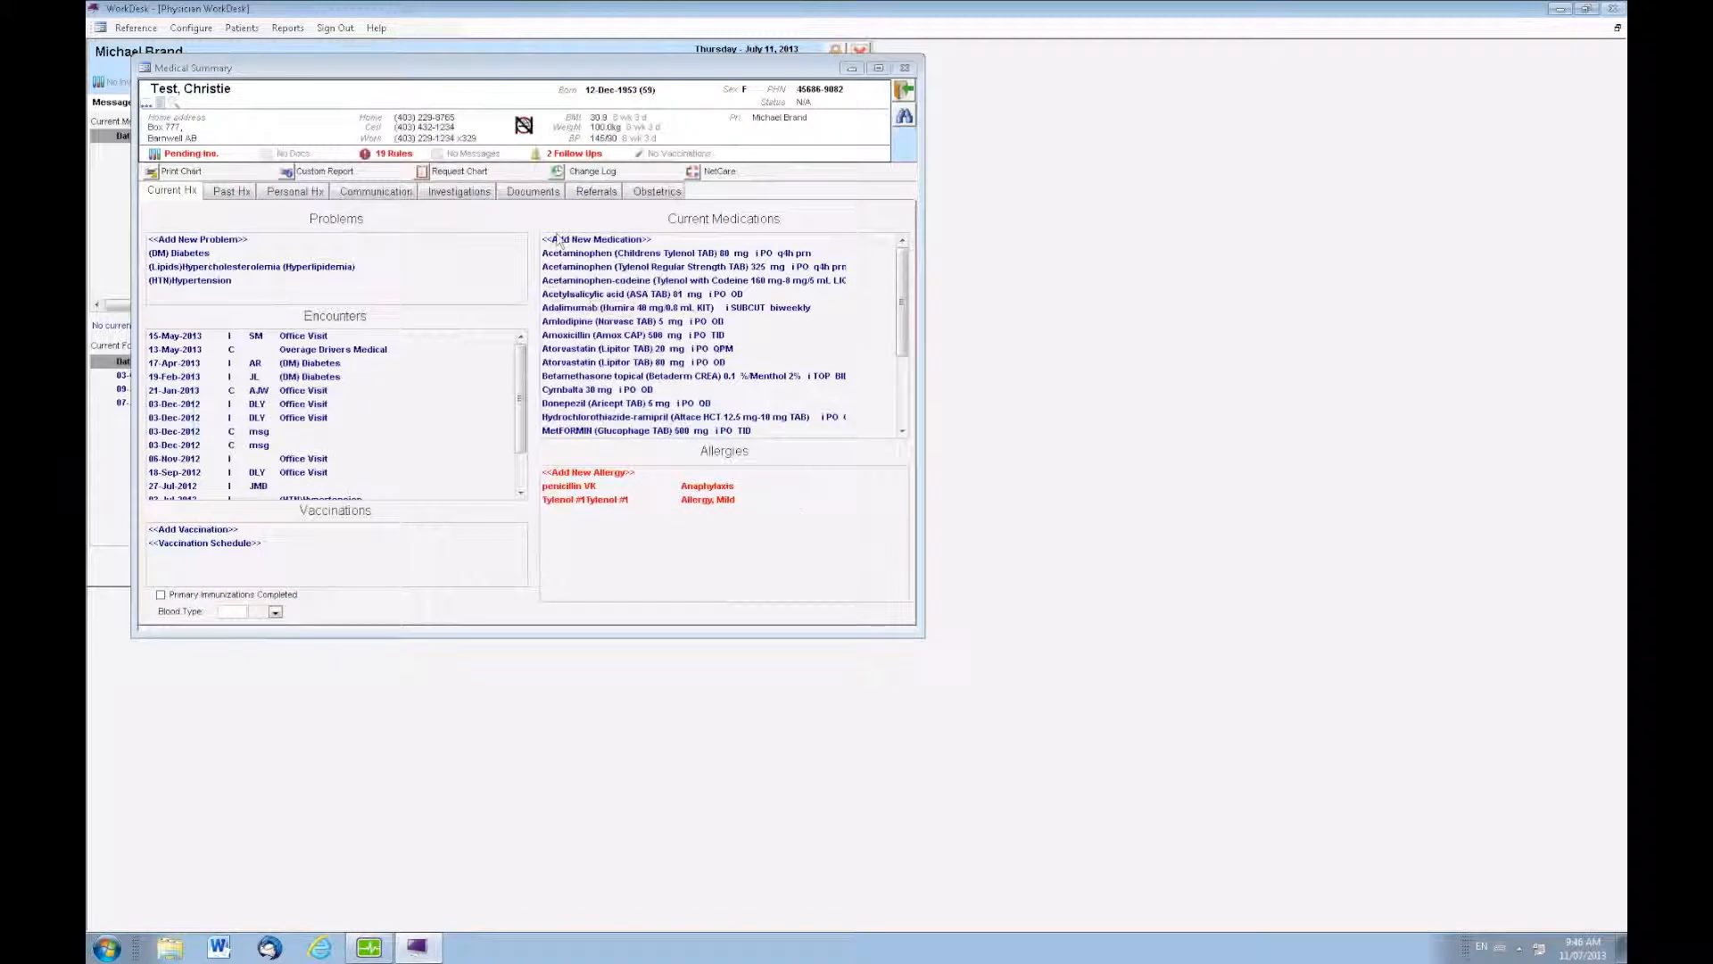
click(530, 193)
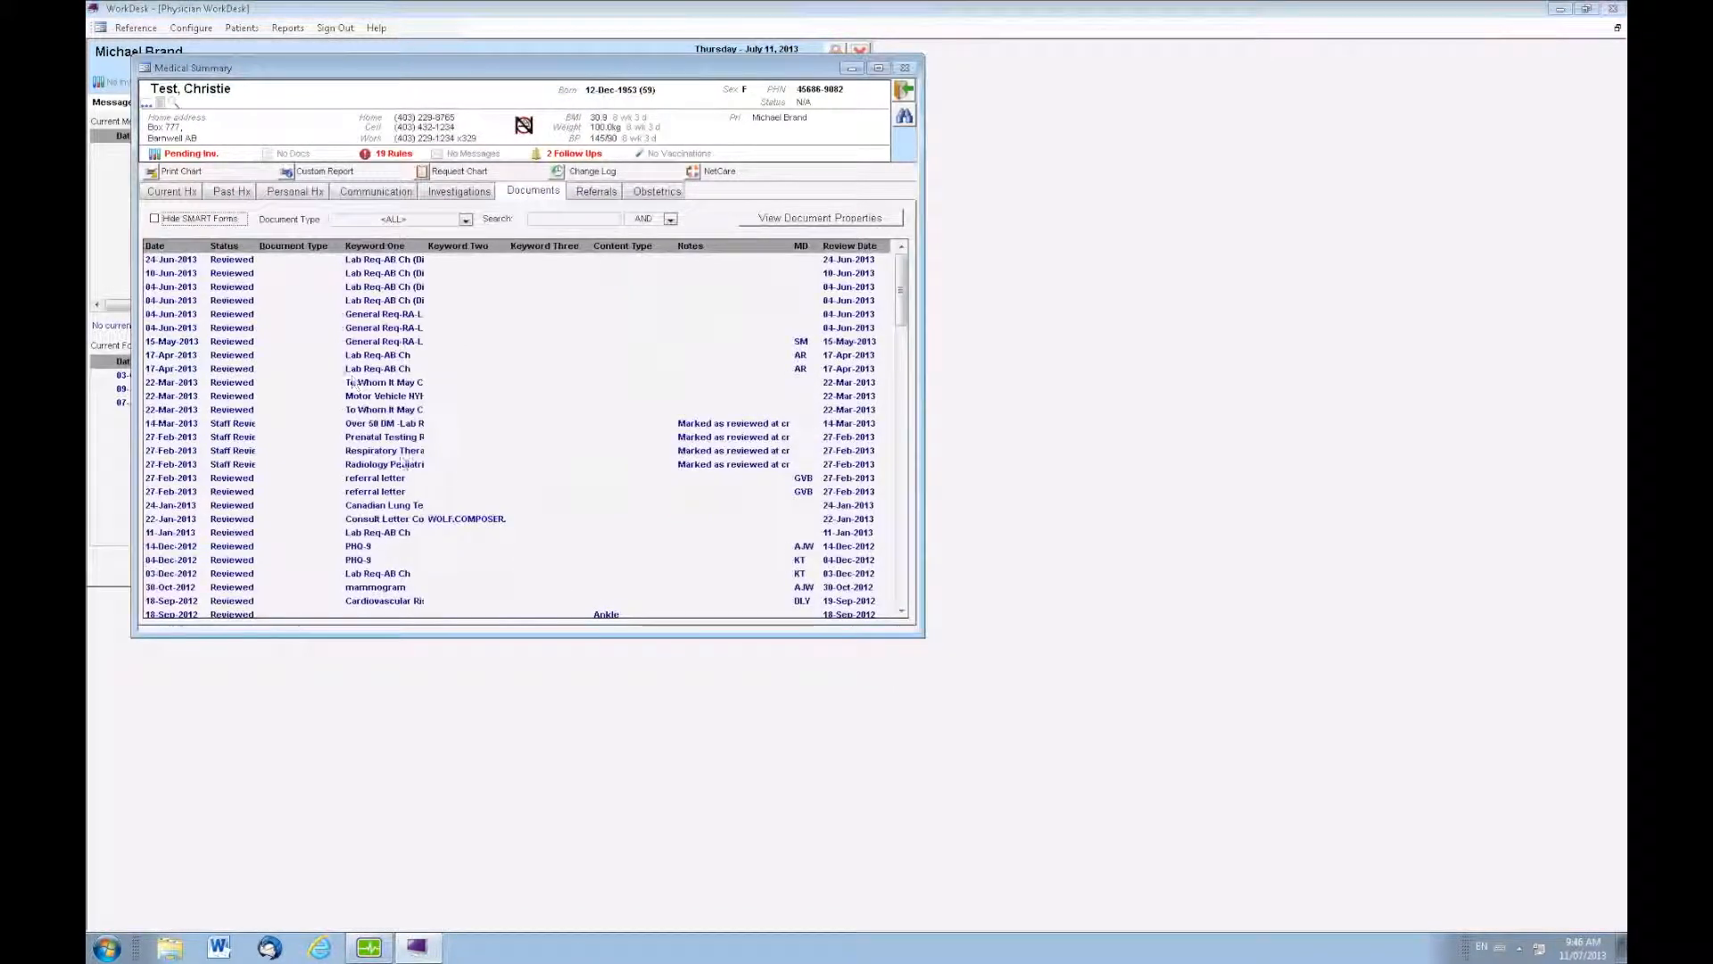
click(451, 193)
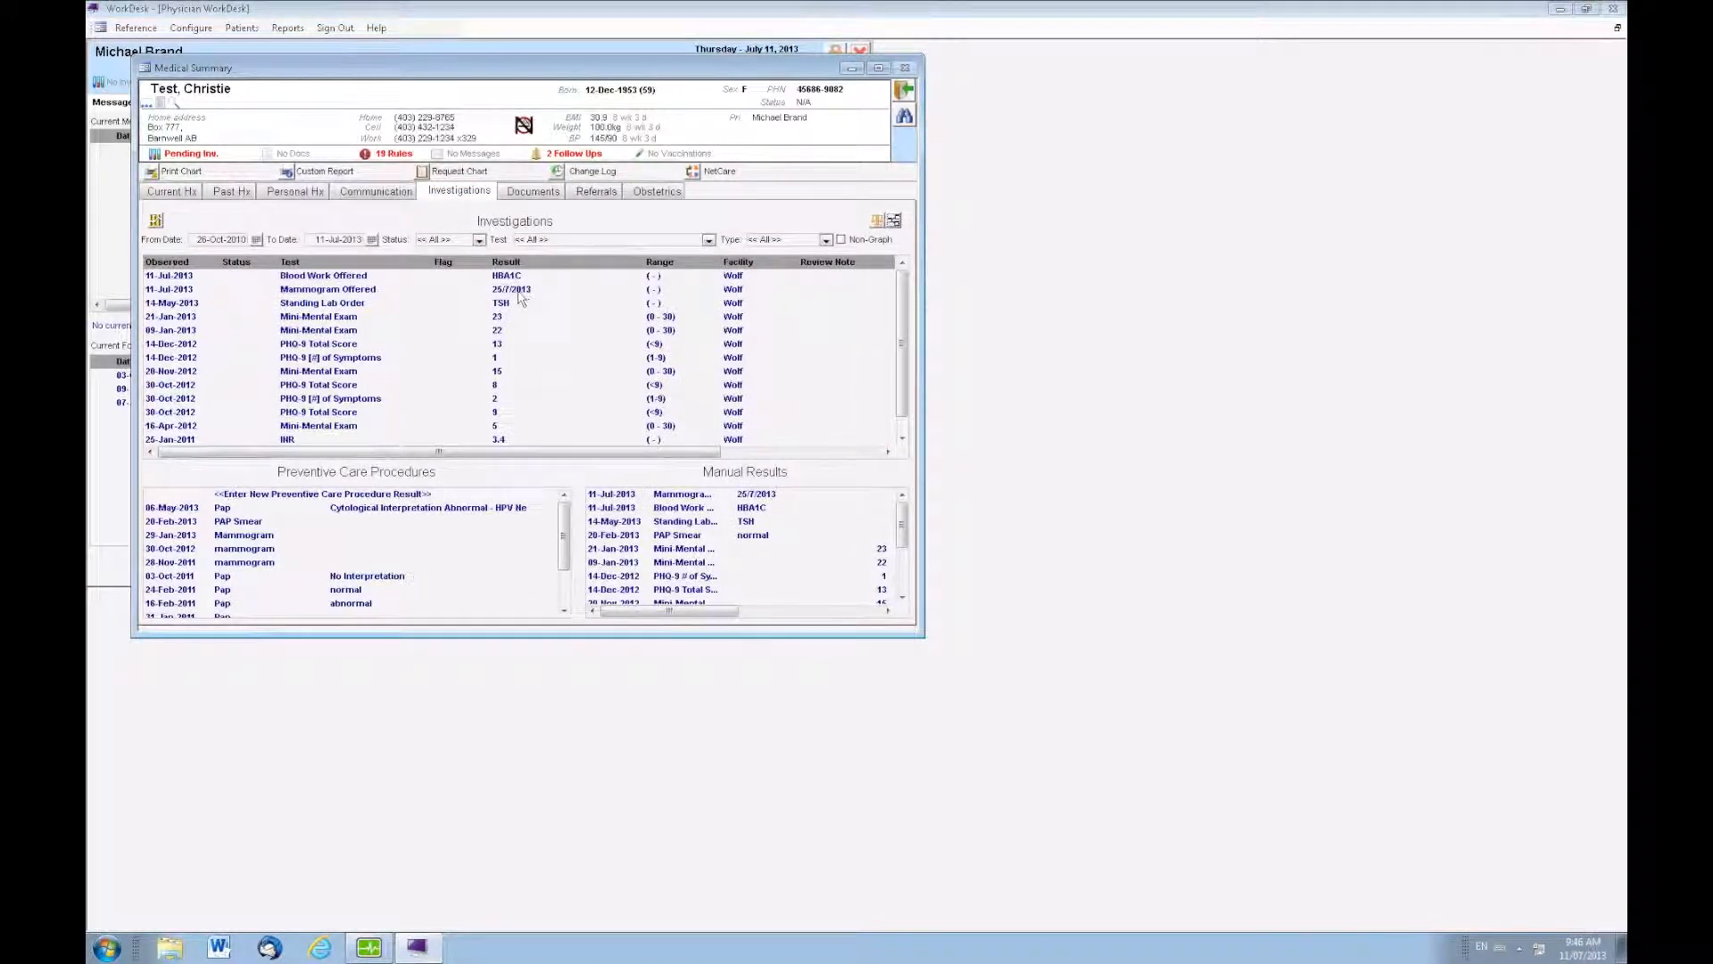
Save a new manual result for the Screening investigation Colonoscopy Refused with result "Will never do", and reopen the patient's investigations
click(182, 195)
right_click(395, 223)
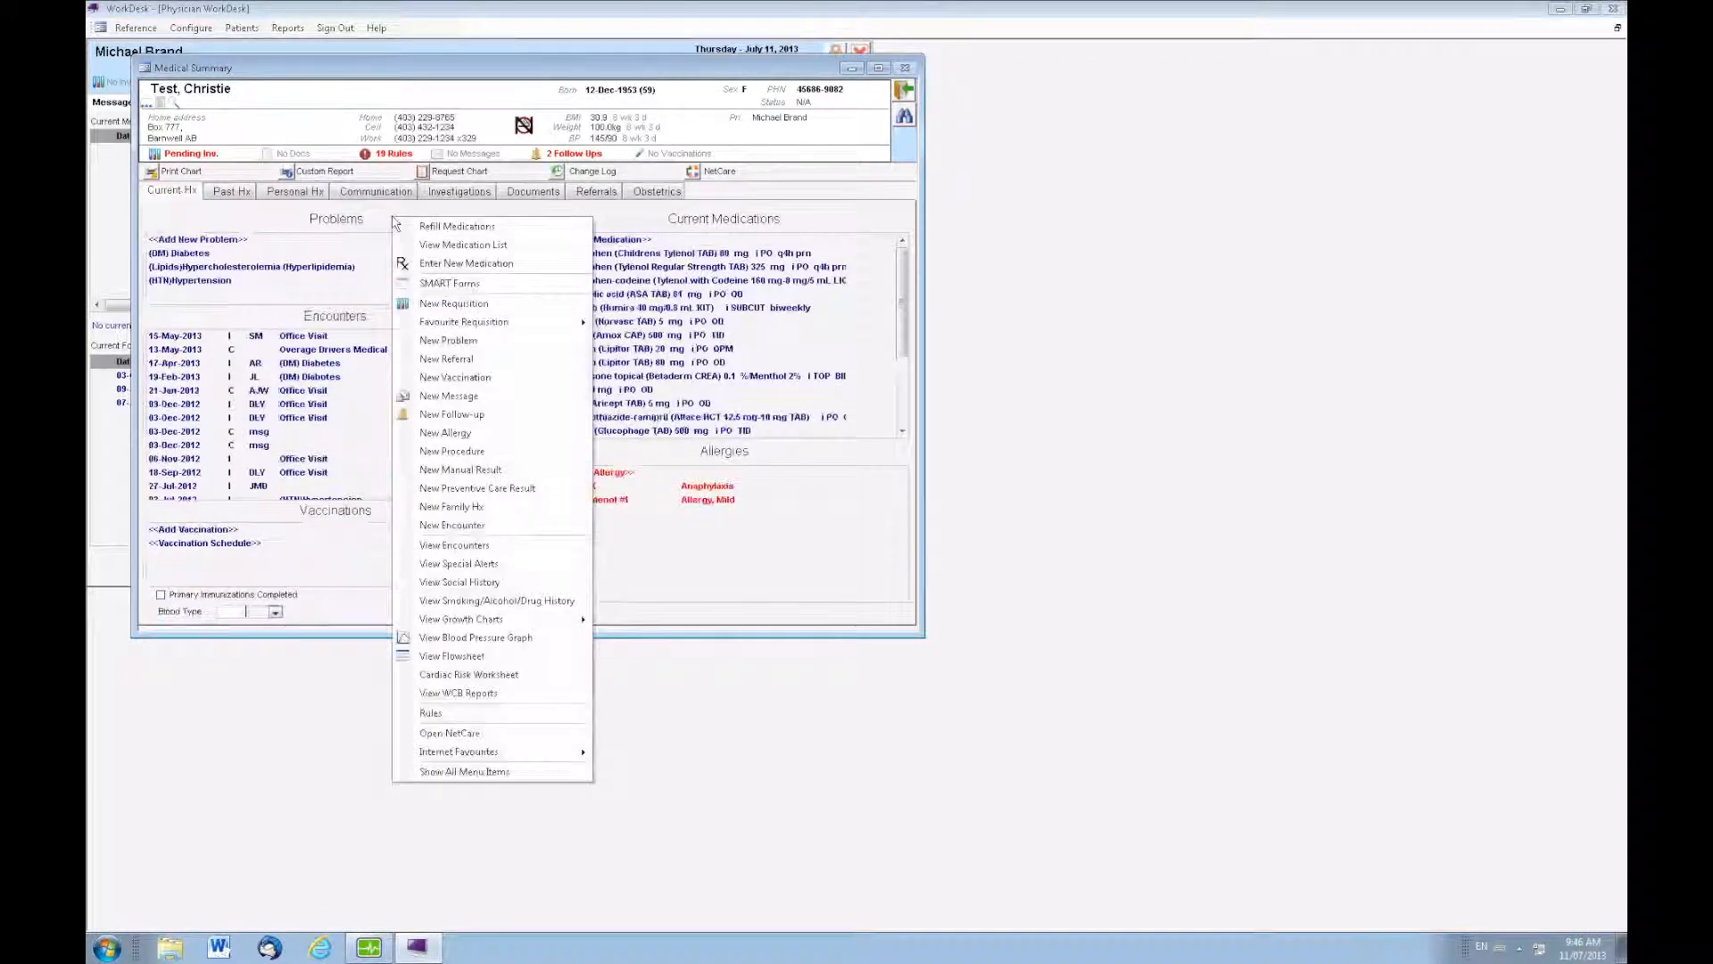
click(466, 471)
drag(746, 163, 323, 125)
click(162, 314)
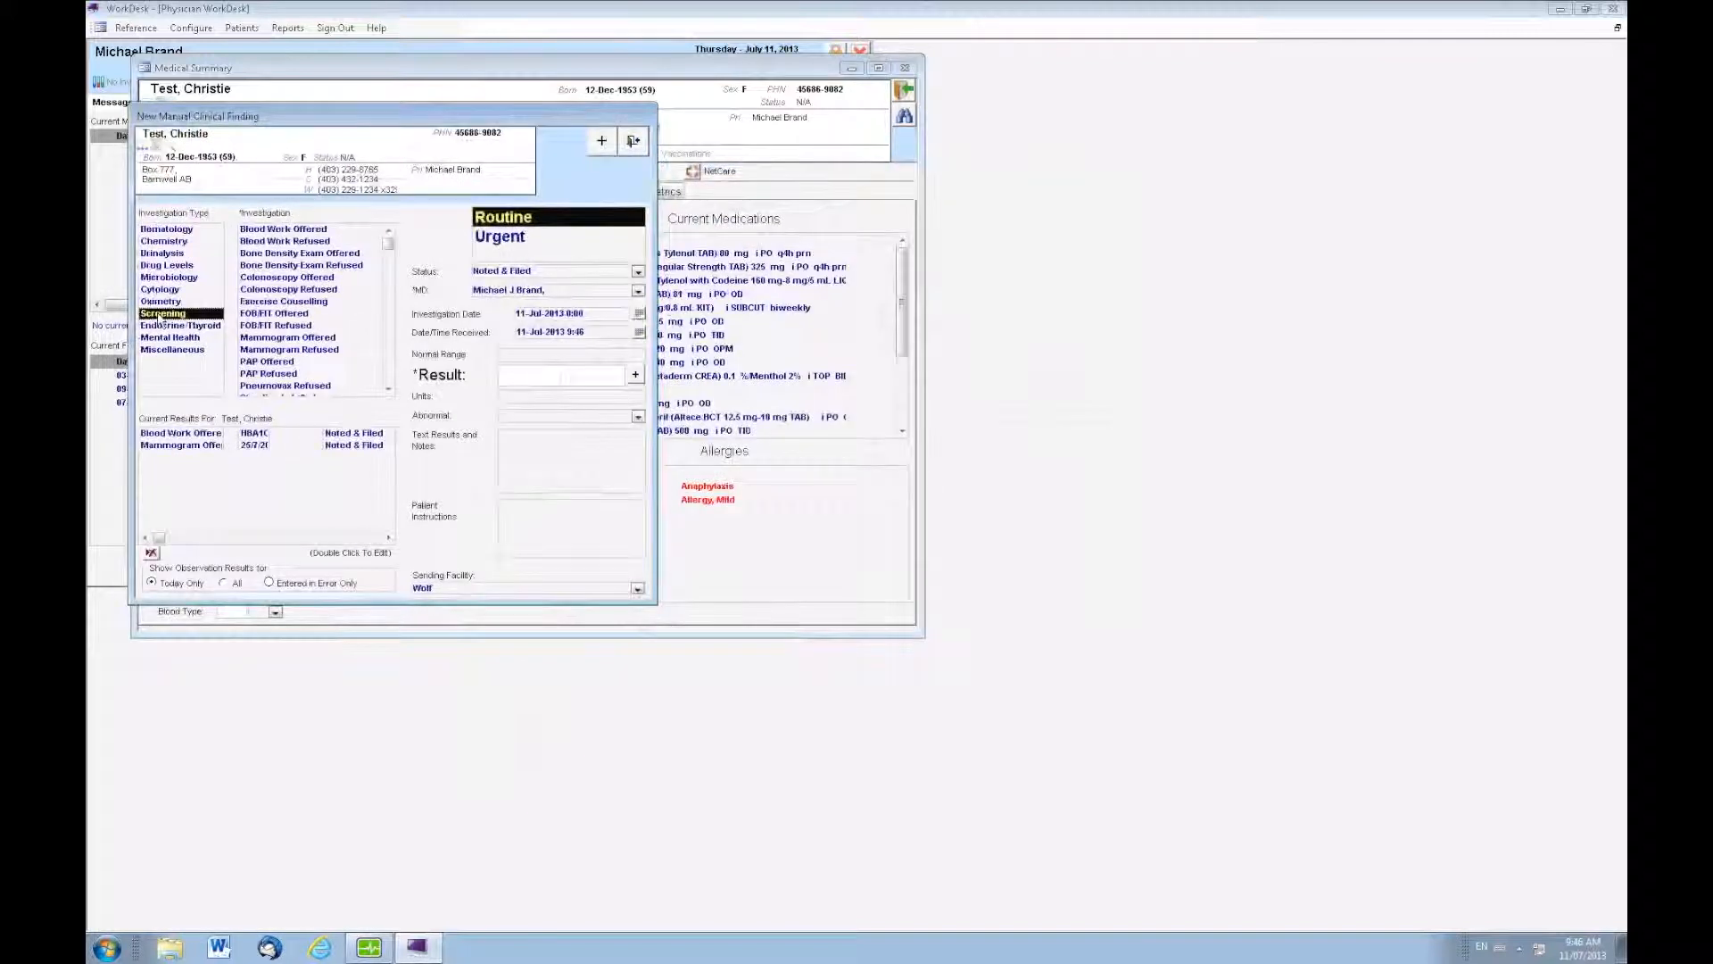
click(276, 291)
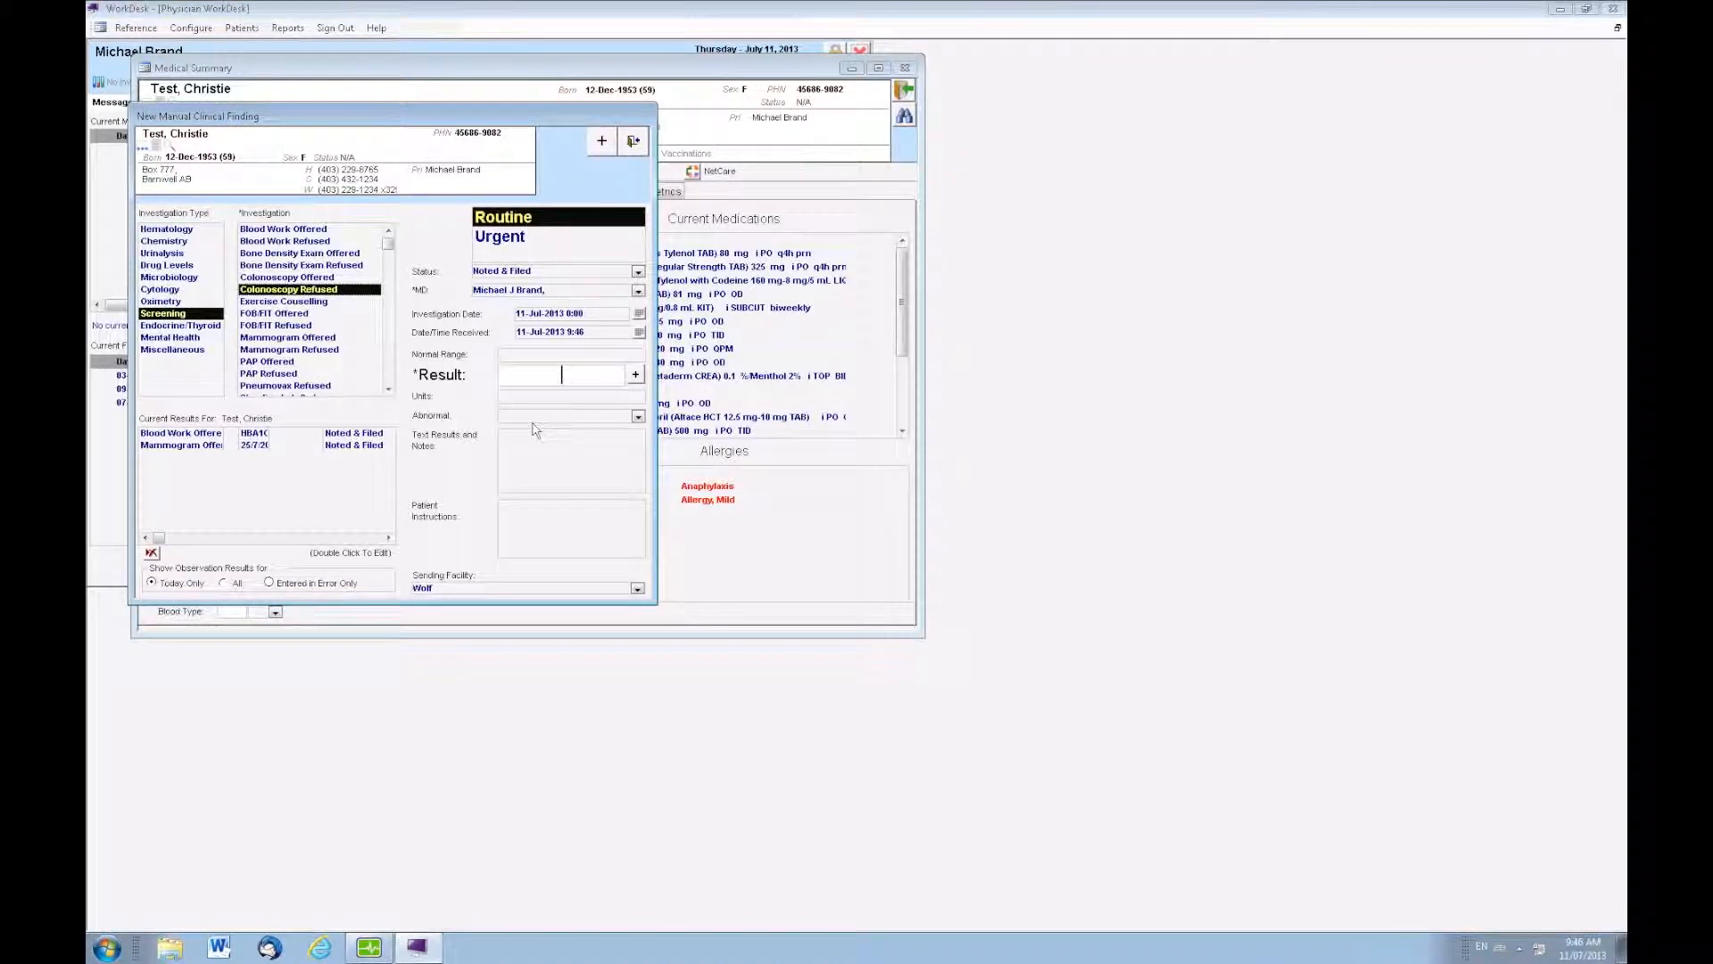
text(Will never do)
click(640, 139)
click(828, 521)
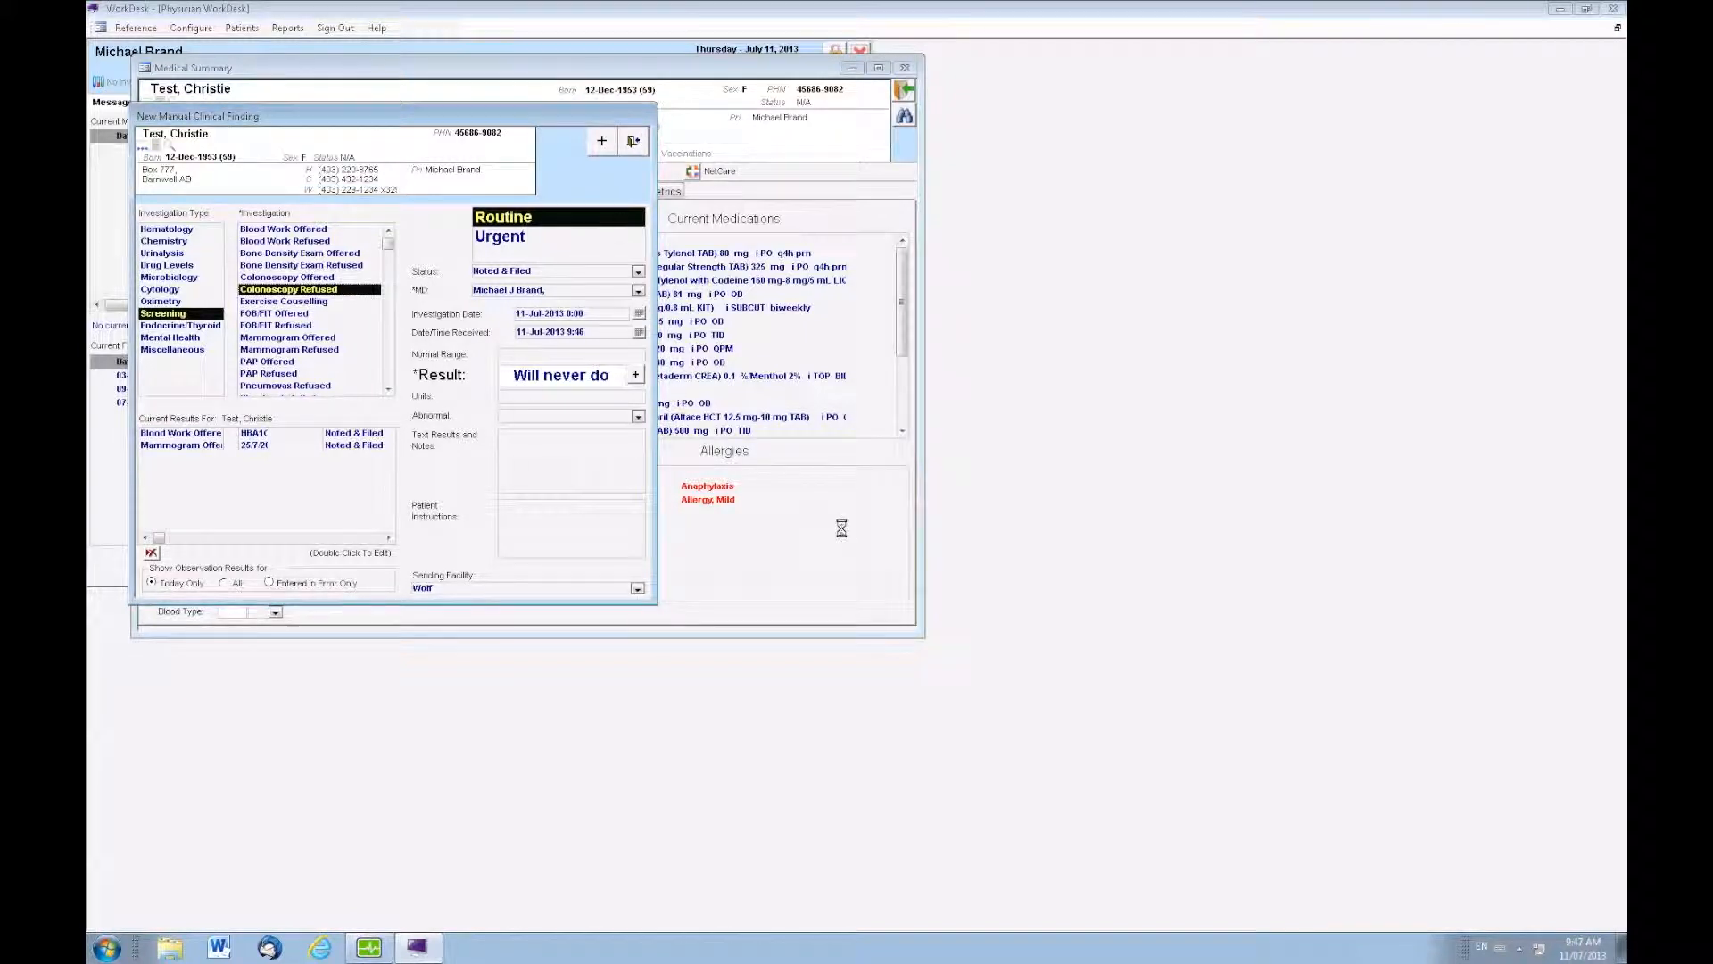
click(634, 142)
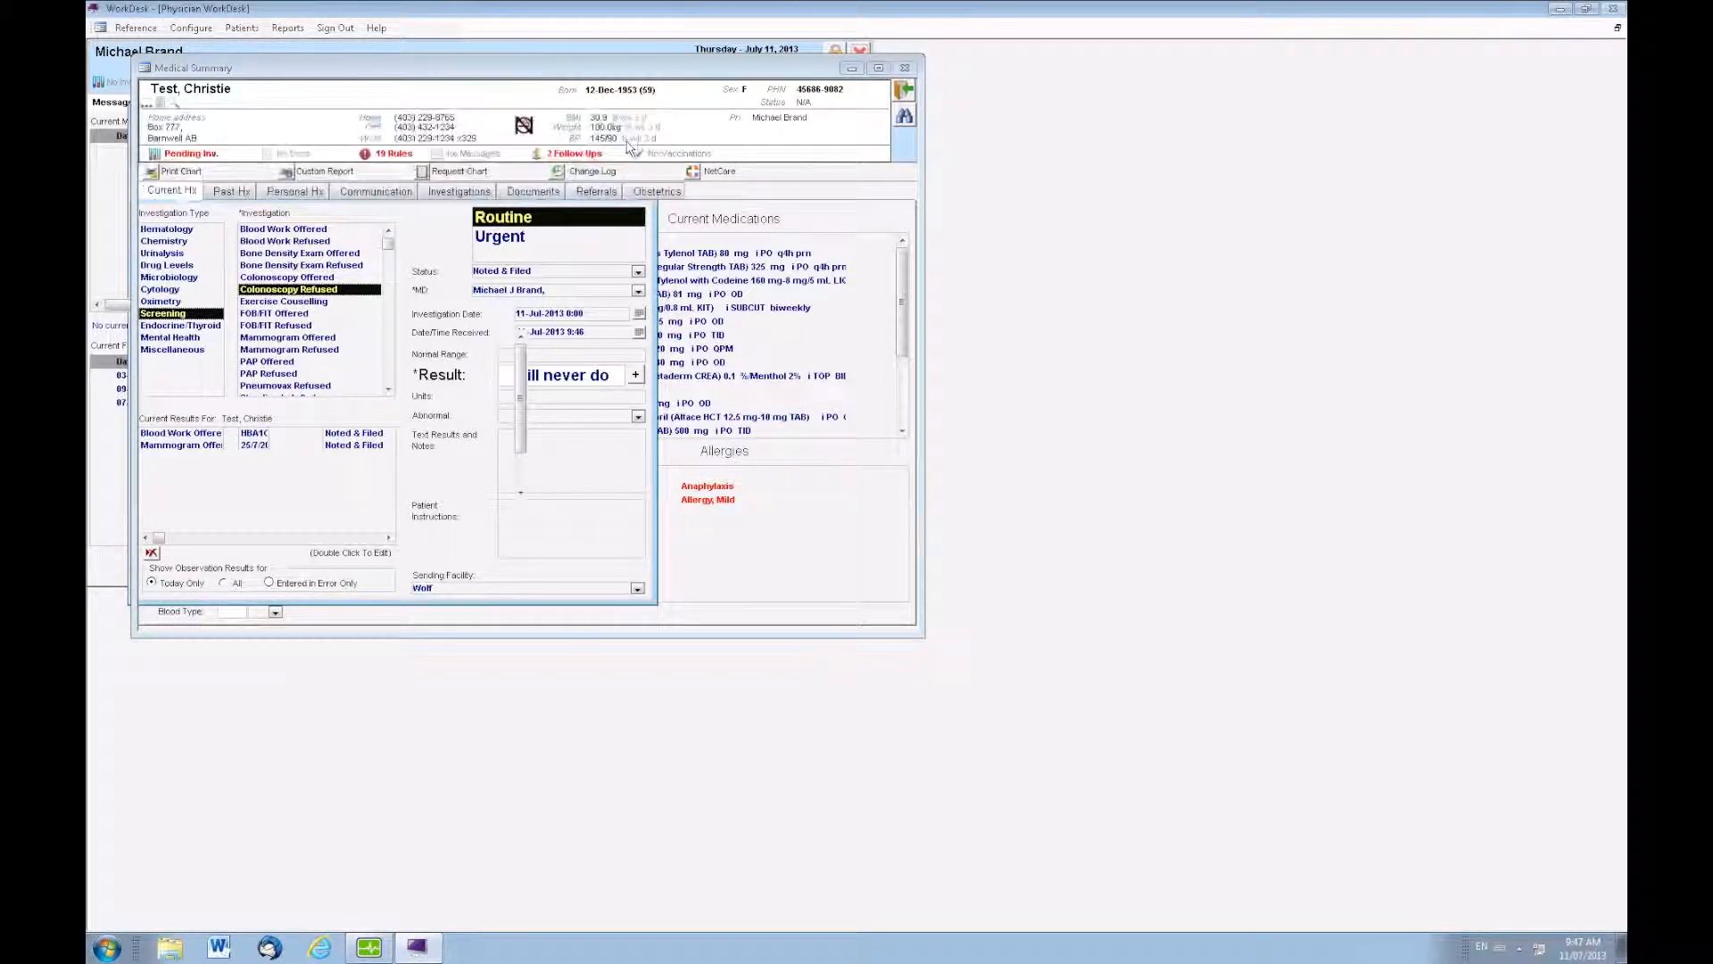
click(460, 193)
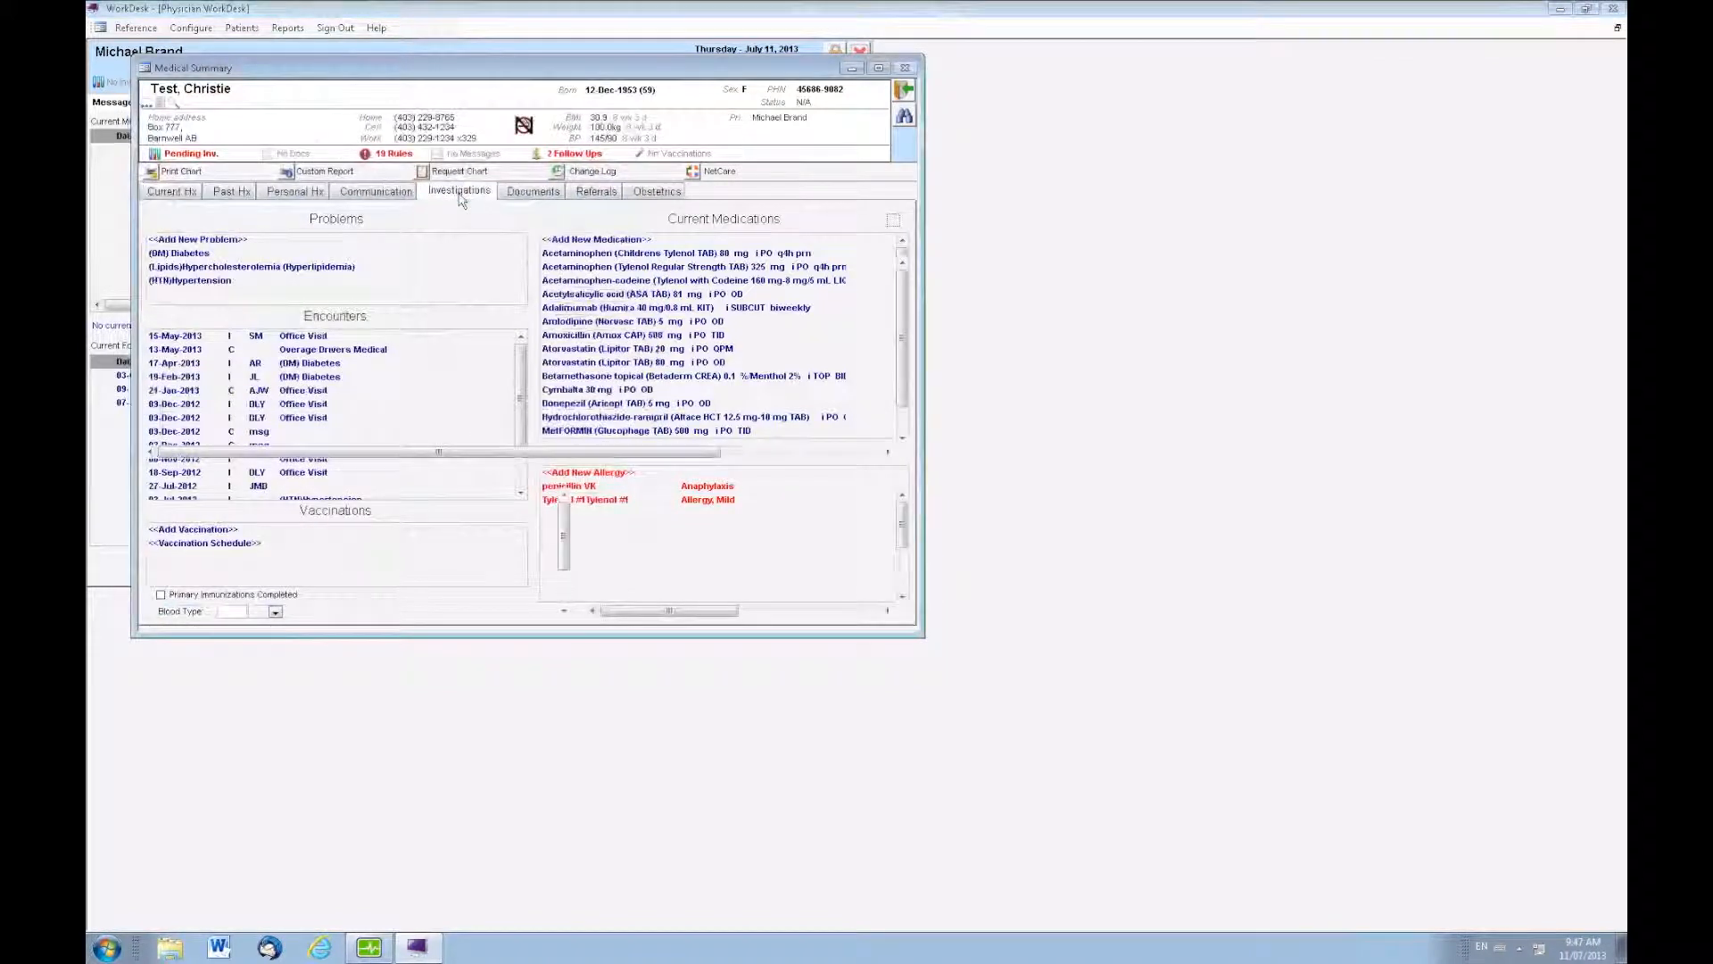